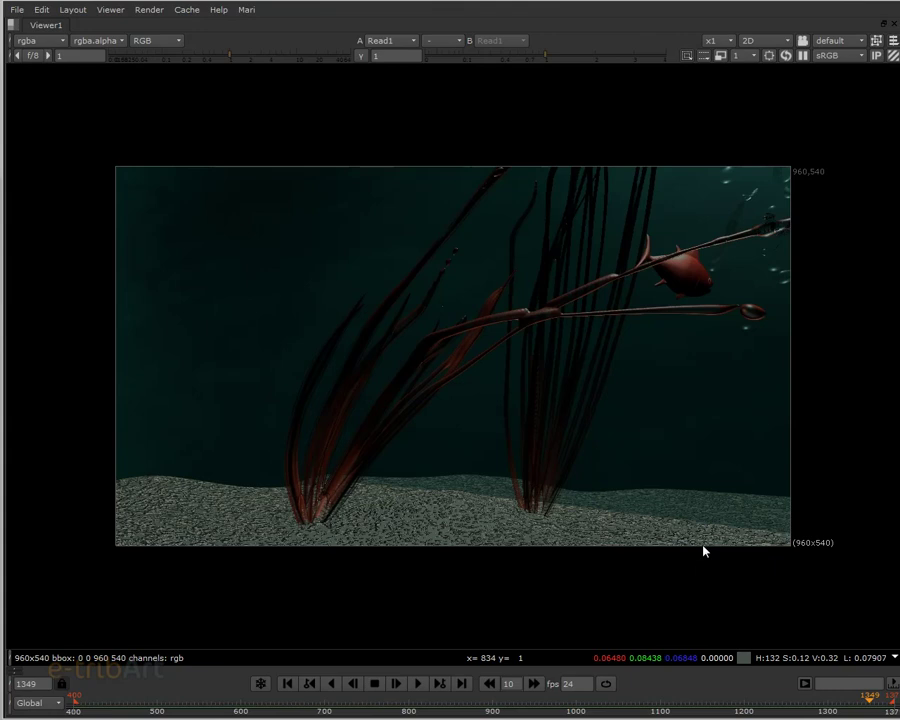
- Play back the rendered underwater seaweed sequence in Nuke's Viewer
left_click(418, 686)
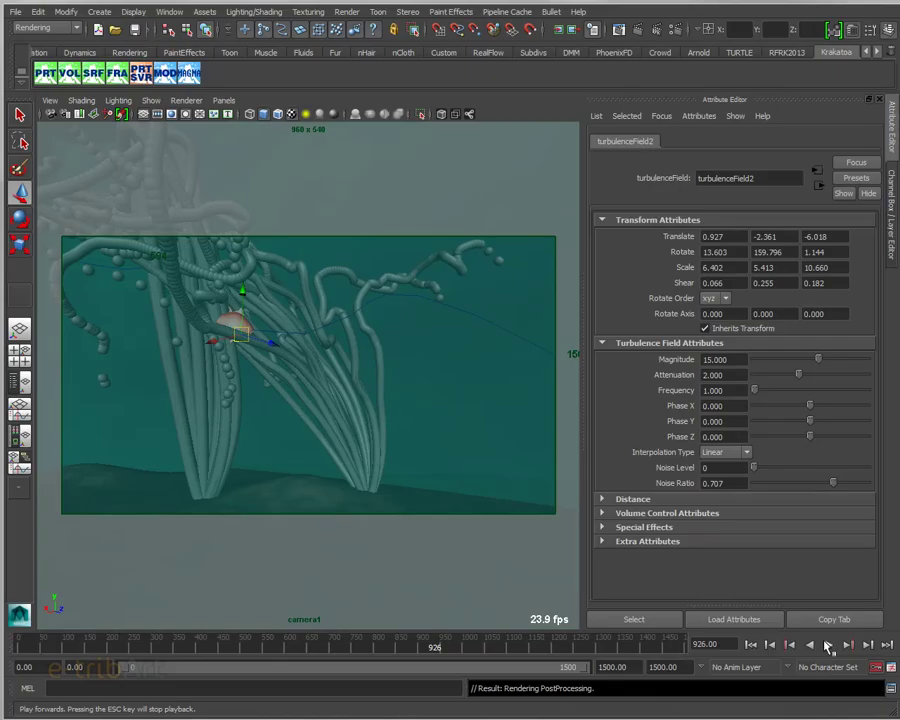
- Play the seaweed simulation, stop it, and rewind to the start of the playback range
left_click(828, 646)
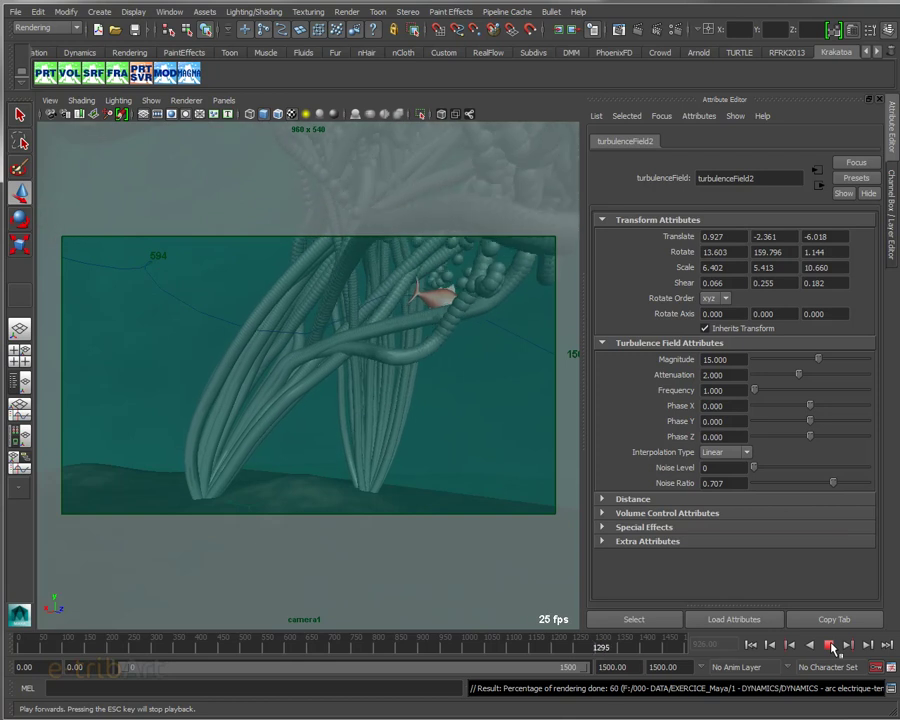
left_click(830, 646)
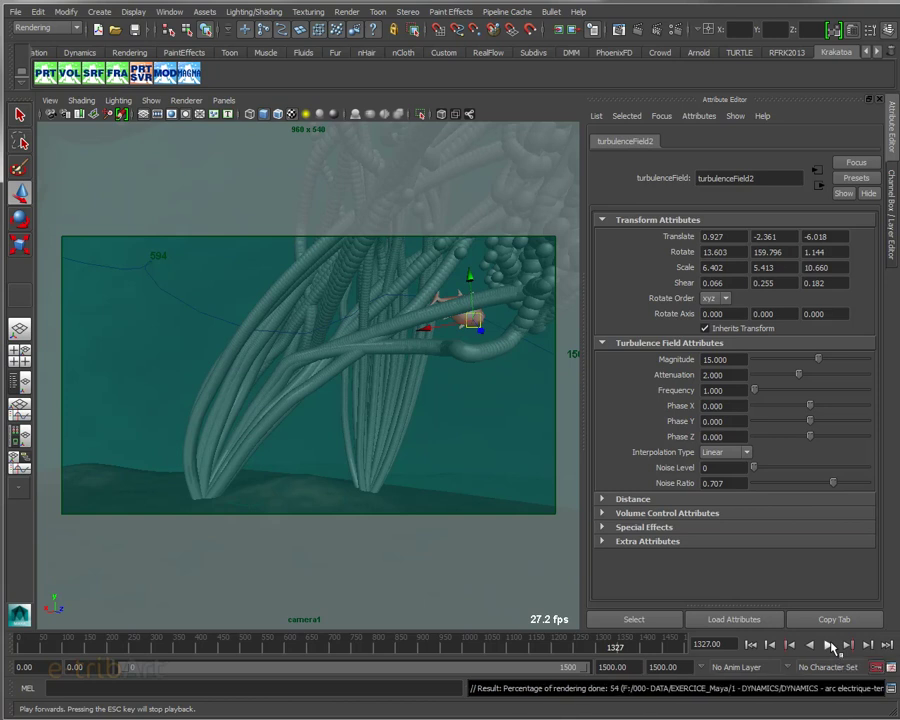
left_click(751, 645)
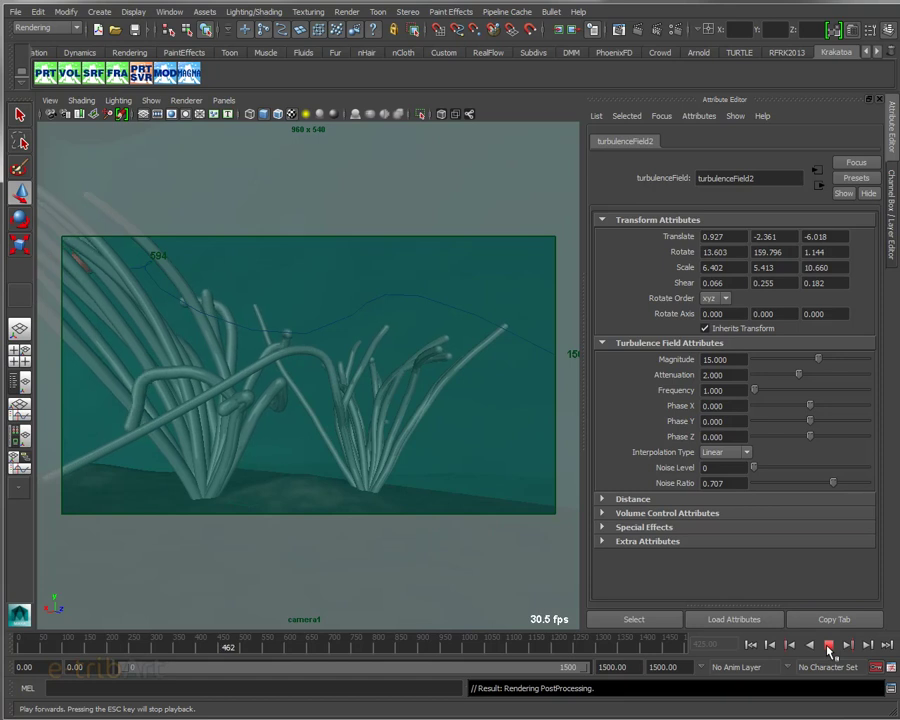
- Stop the simulation at frame 504, then resume playback to watch the strands sway
left_click(828, 648)
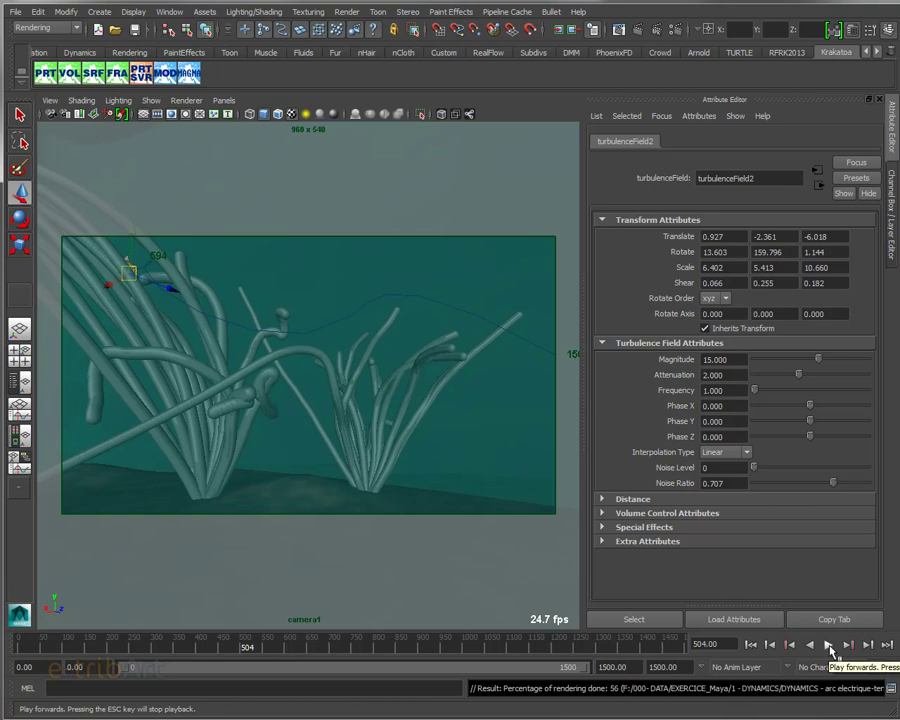
left_click(829, 646)
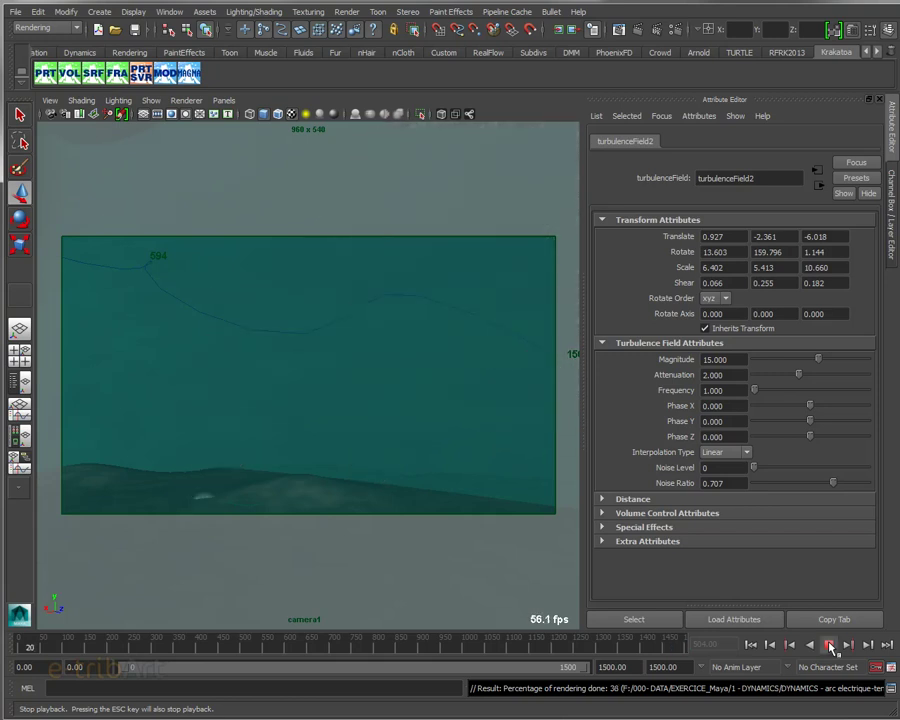
- Replay the simulation to frame 344 and select the right-hand seaweed clump
left_click(829, 646)
left_click(829, 646)
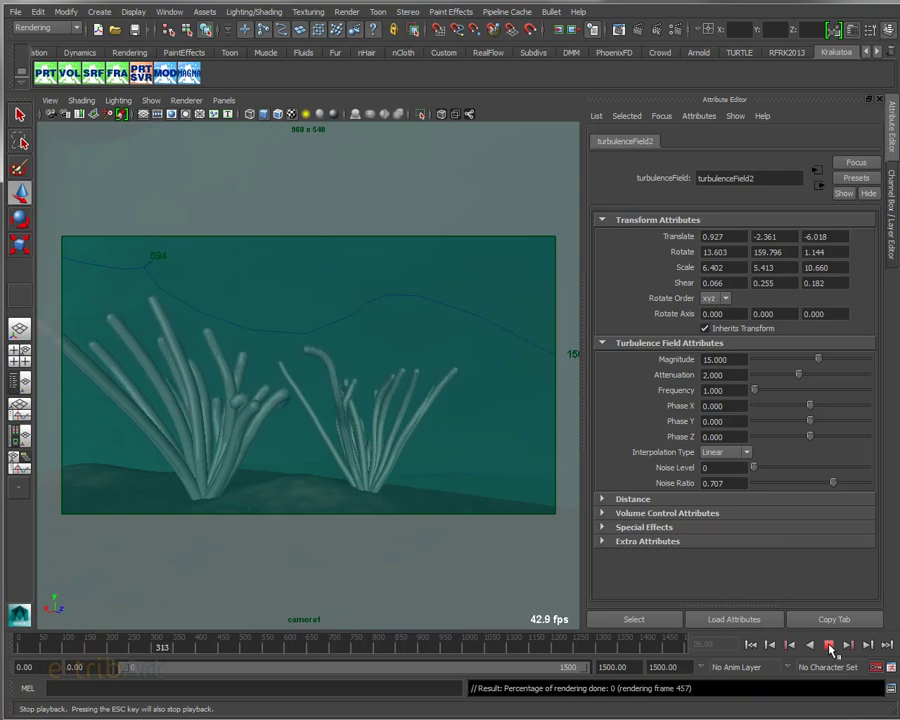
left_click(829, 646)
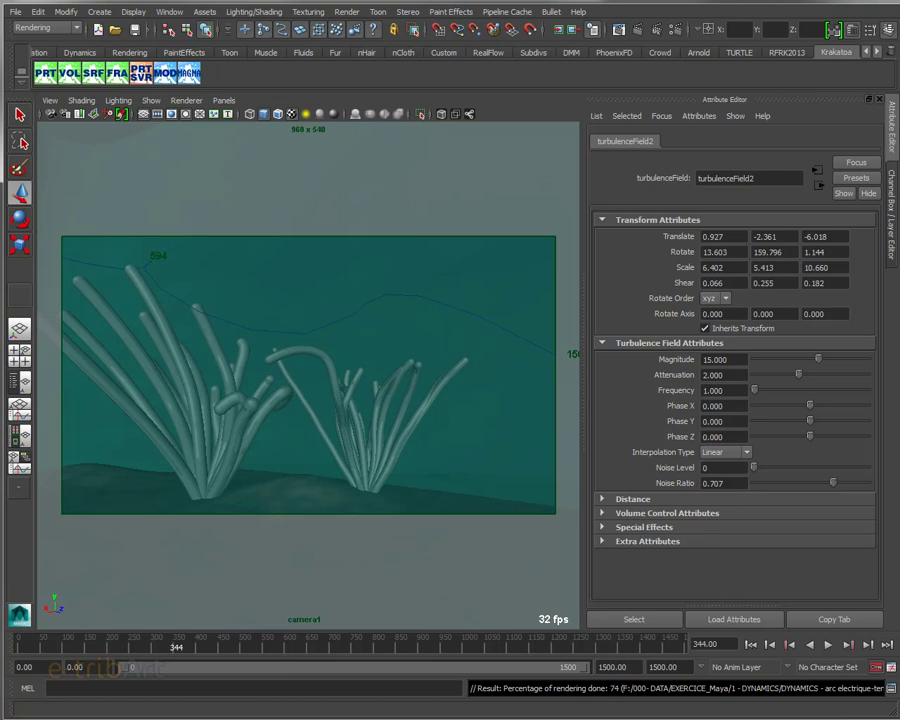
left_click(380, 420)
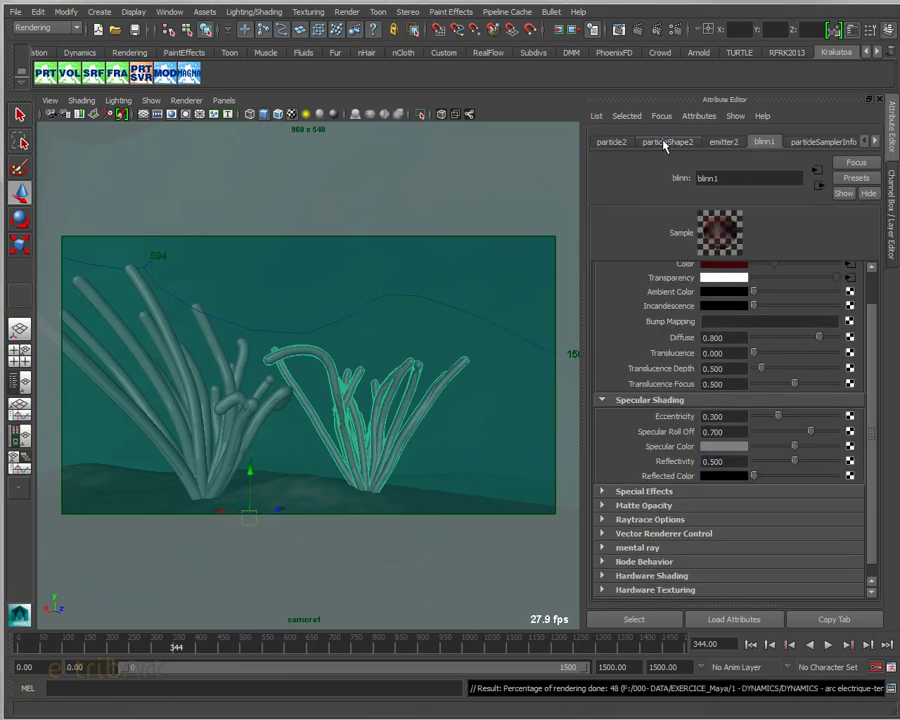
- Show emitter2's attributes, switch to the Dynamics menu set, and confirm a Rate of 500
left_click(723, 142)
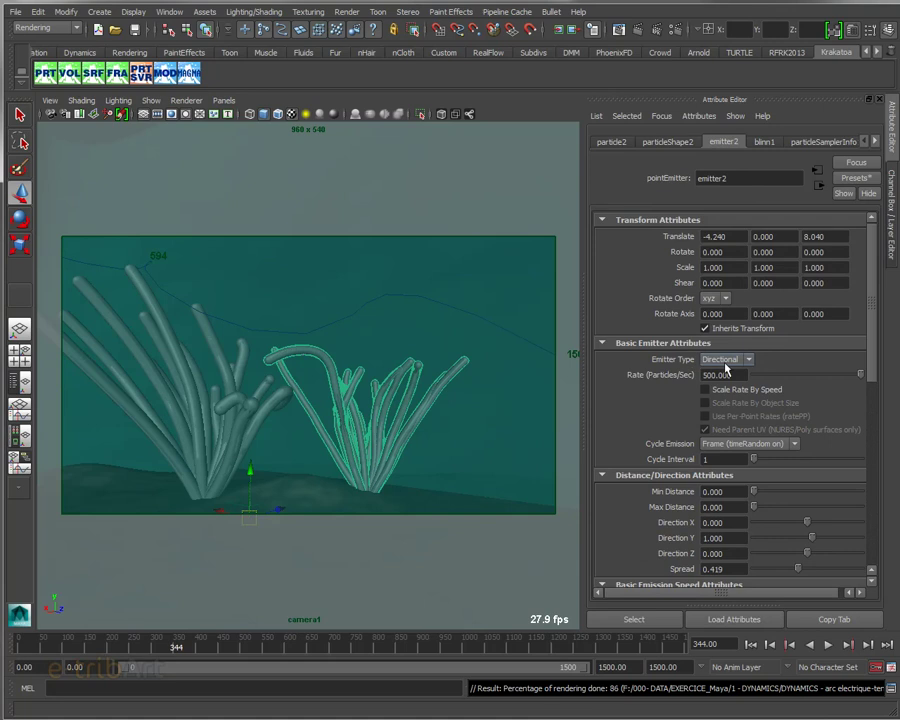
left_click(61, 34)
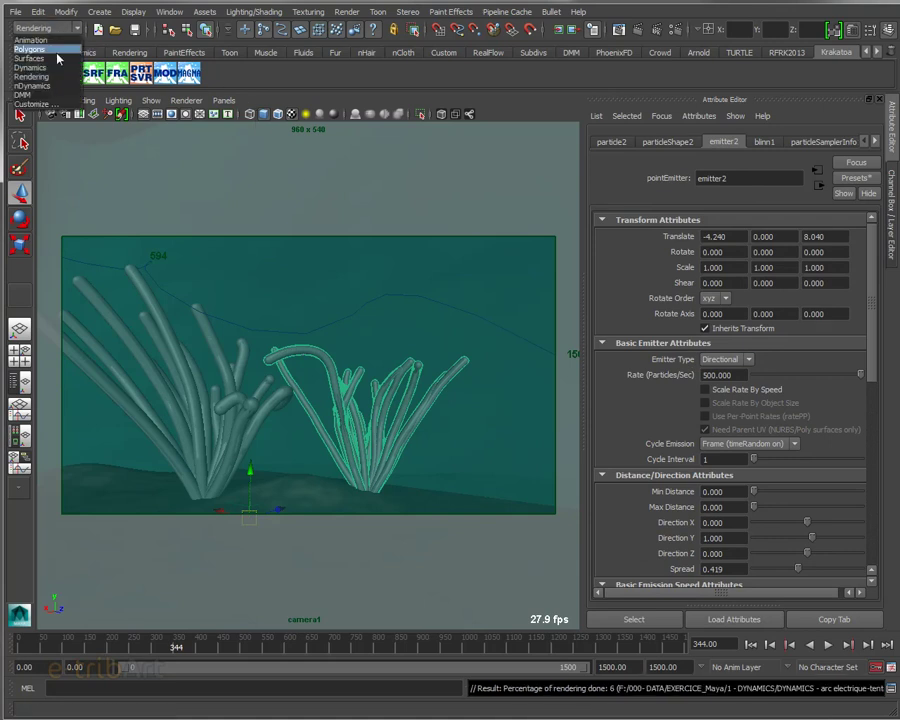
left_click(40, 67)
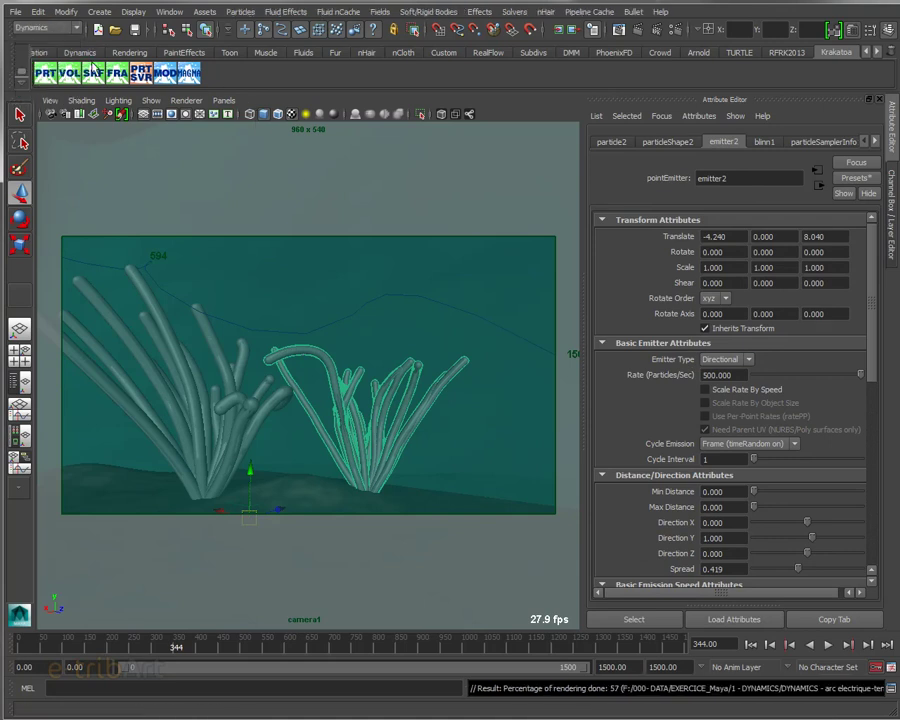
left_click(241, 12)
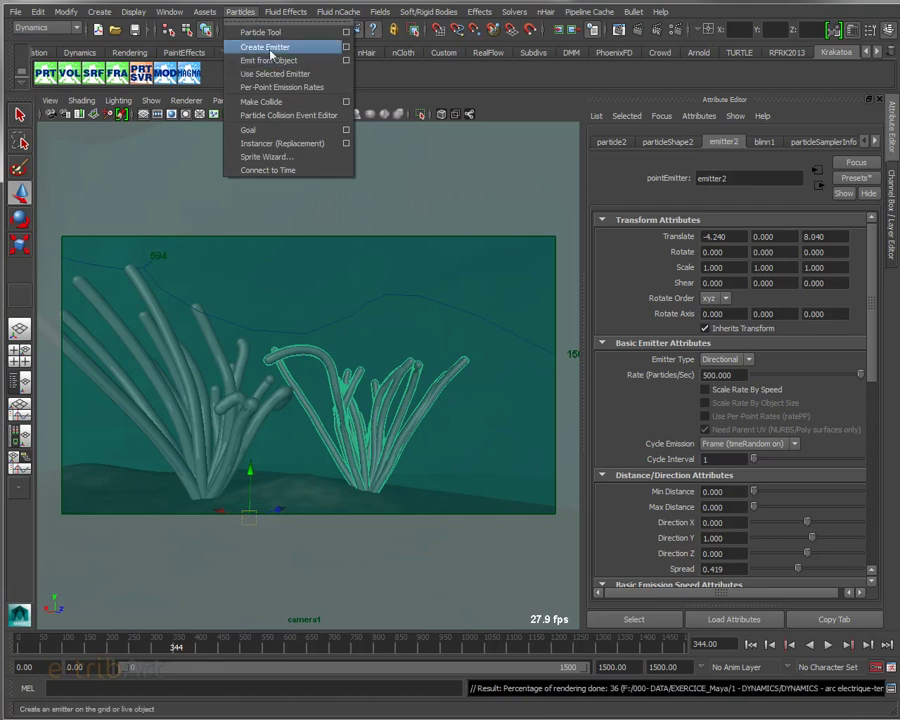
left_click(643, 408)
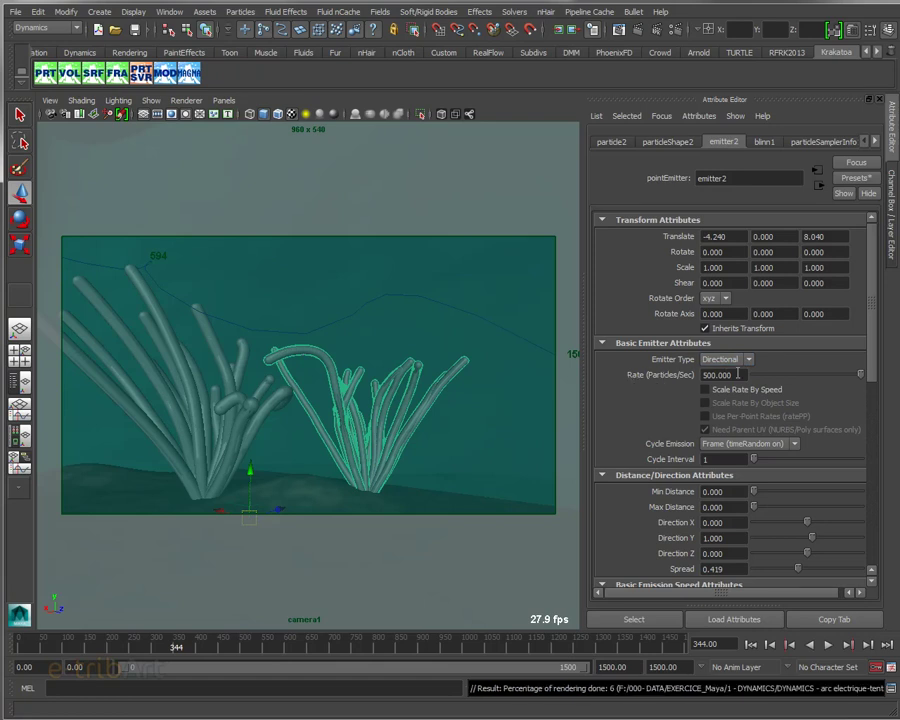
left_click(738, 374)
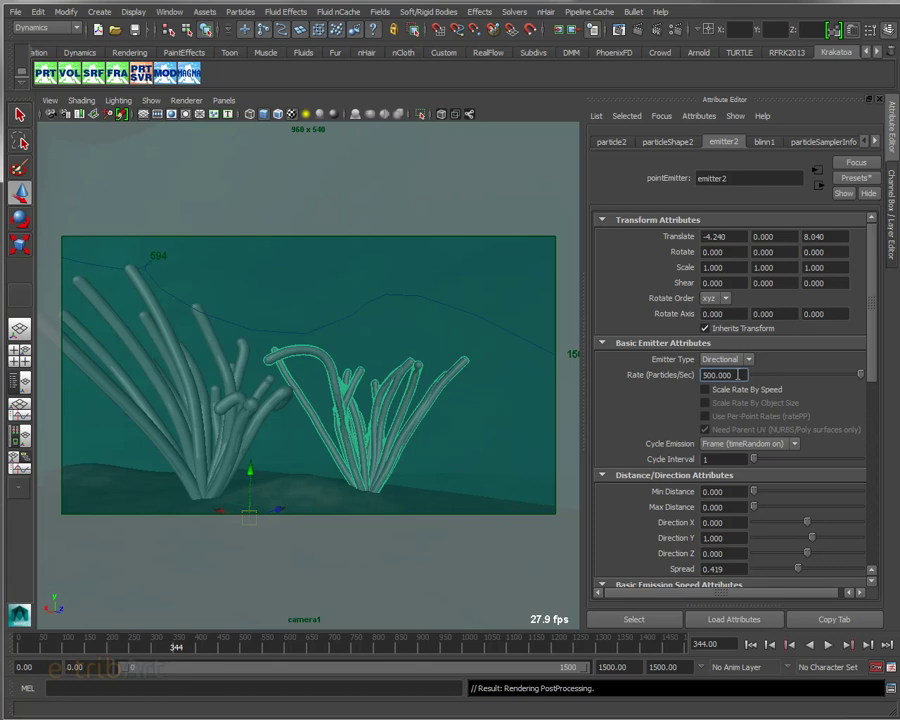
key("Return")
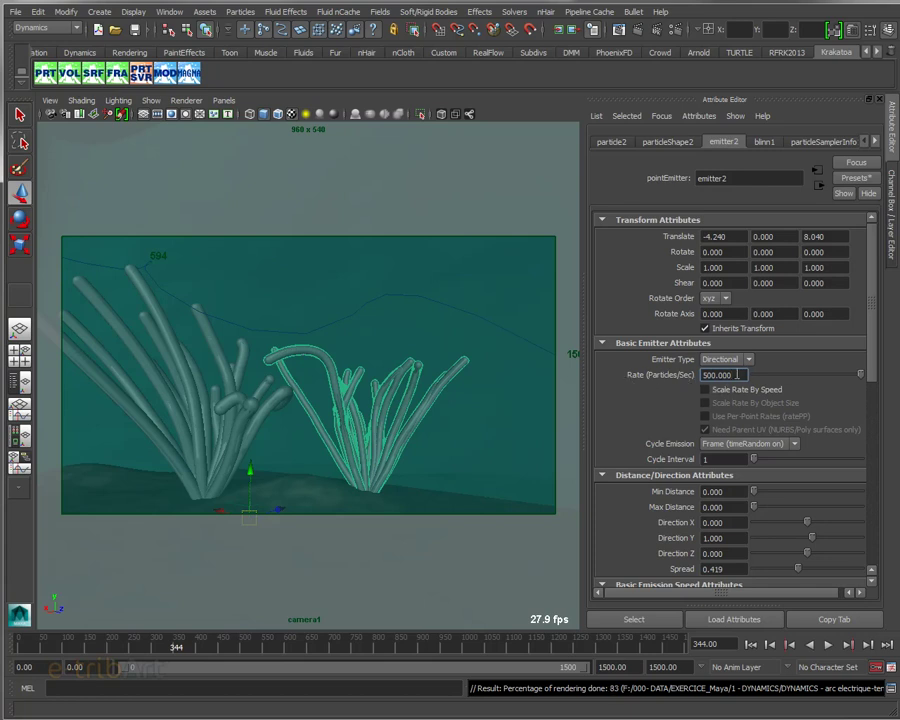
left_click_drag(737, 374, 690, 377)
key("Return")
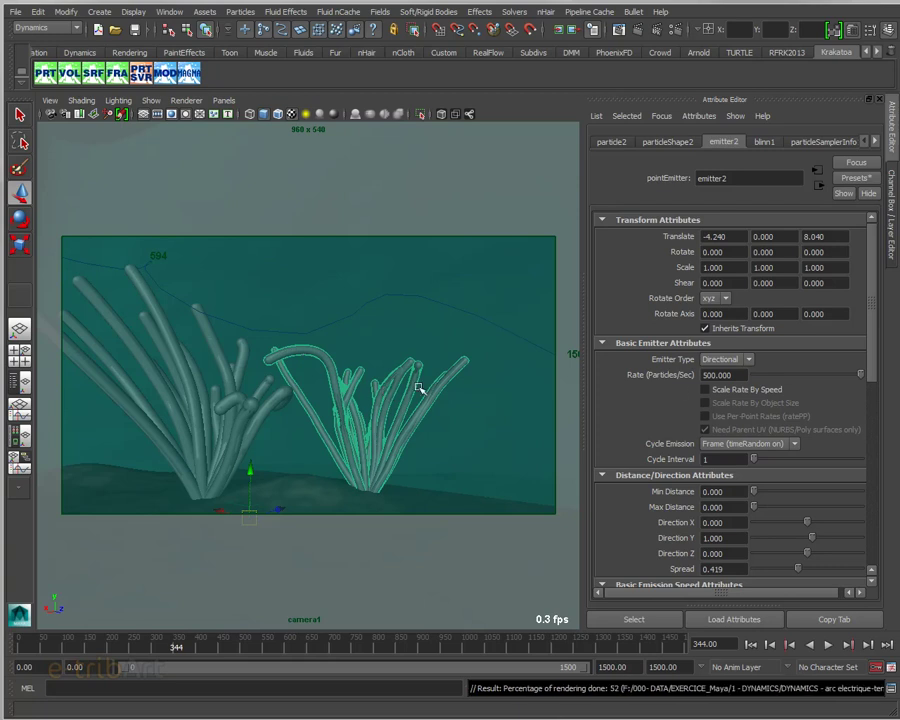
- Set emitter2's Cycle Emission to Frame (timeRandom on) with a Cycle Interval of 100
scroll(876, 361, "down", 3)
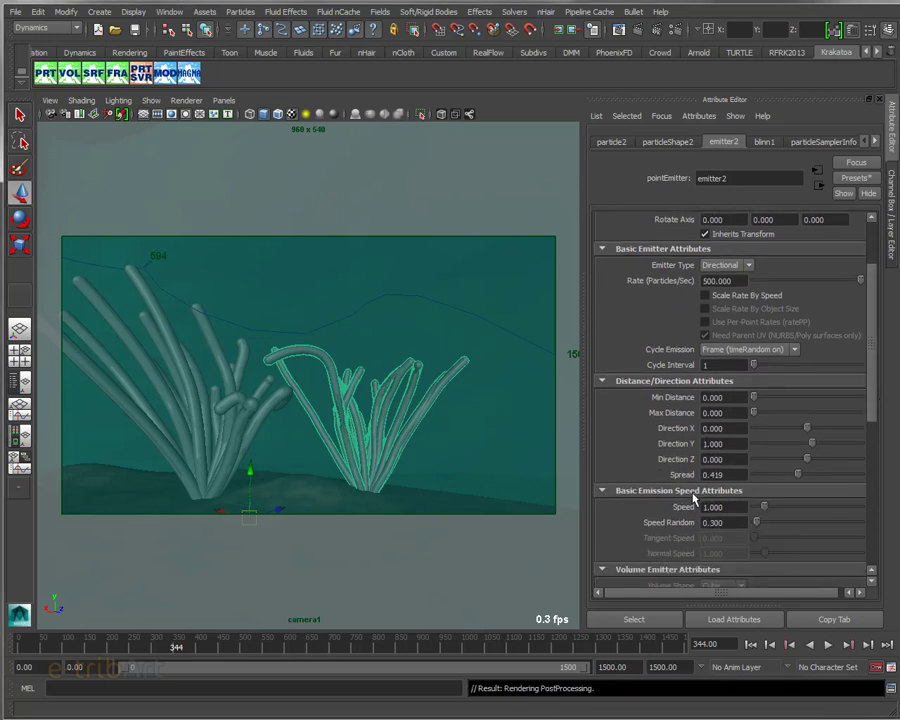
left_click(735, 475)
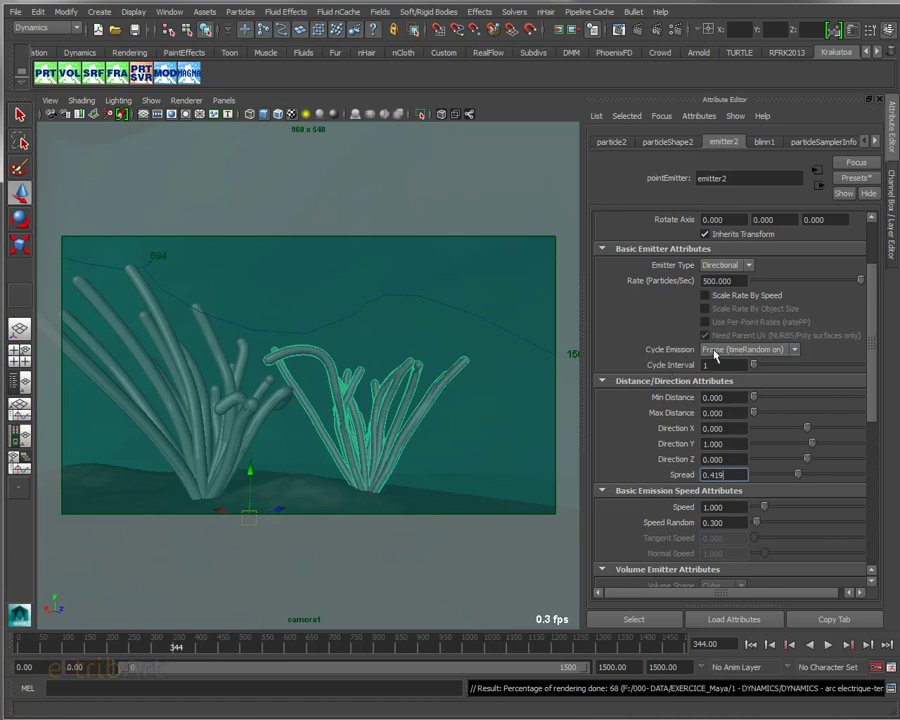
left_click(714, 350)
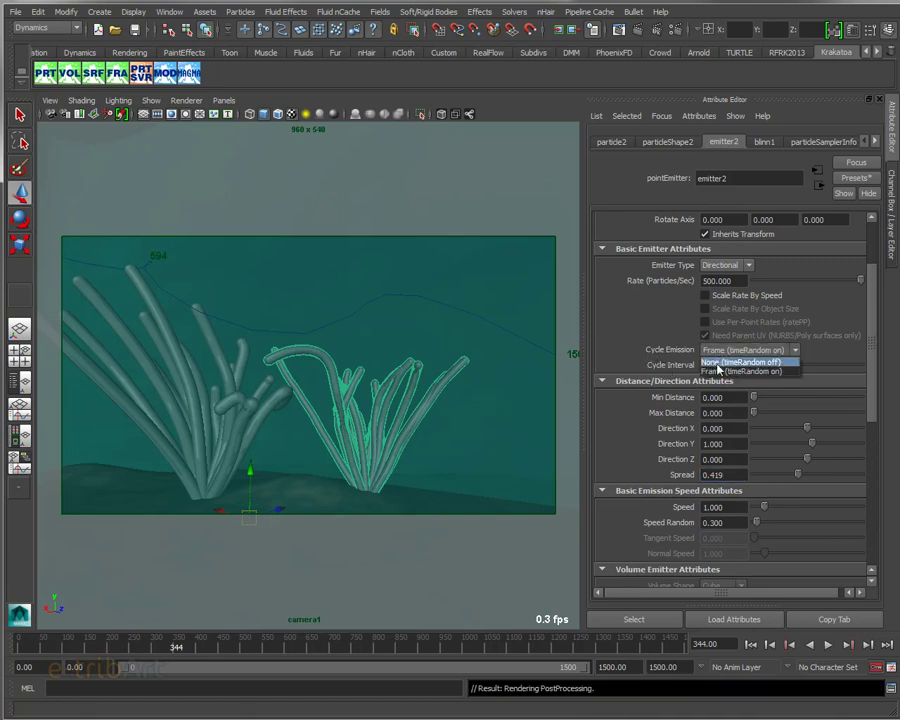
left_click(717, 372)
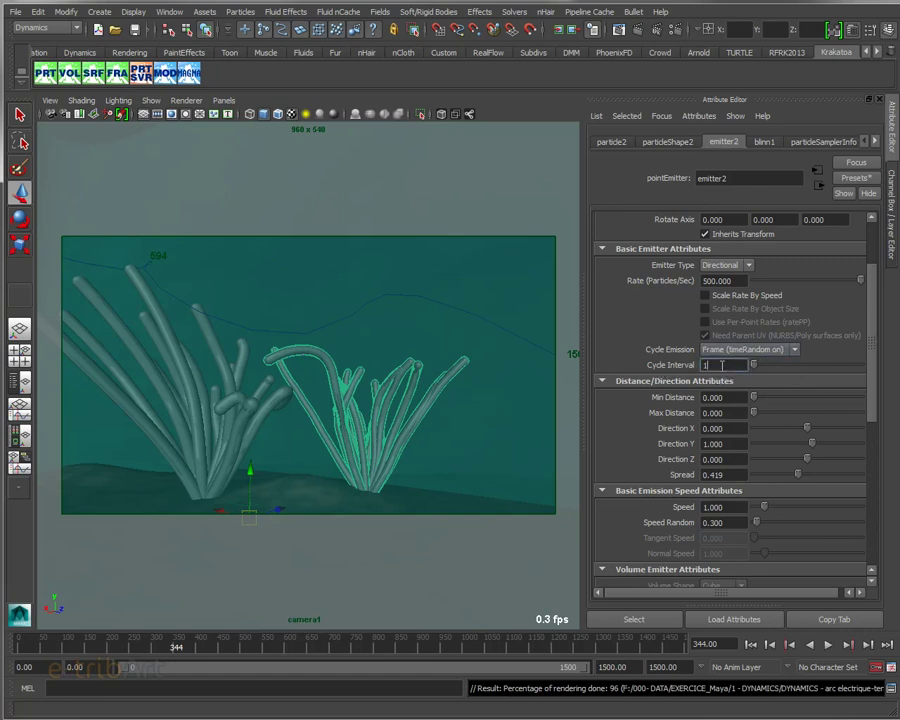
left_click(722, 365)
mouse_move(753, 365)
left_mouse_down()
mouse_move(868, 366)
mouse_move(744, 368)
mouse_move(870, 367)
left_mouse_up()
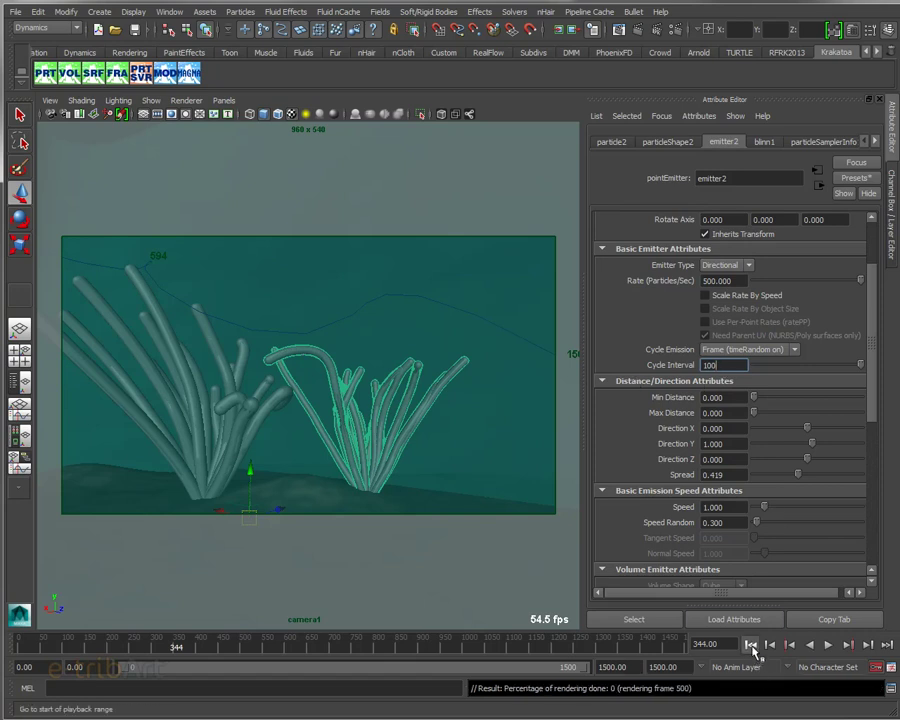
- Rewind and replay the seaweed simulation, stopping at frame 240
left_click(751, 645)
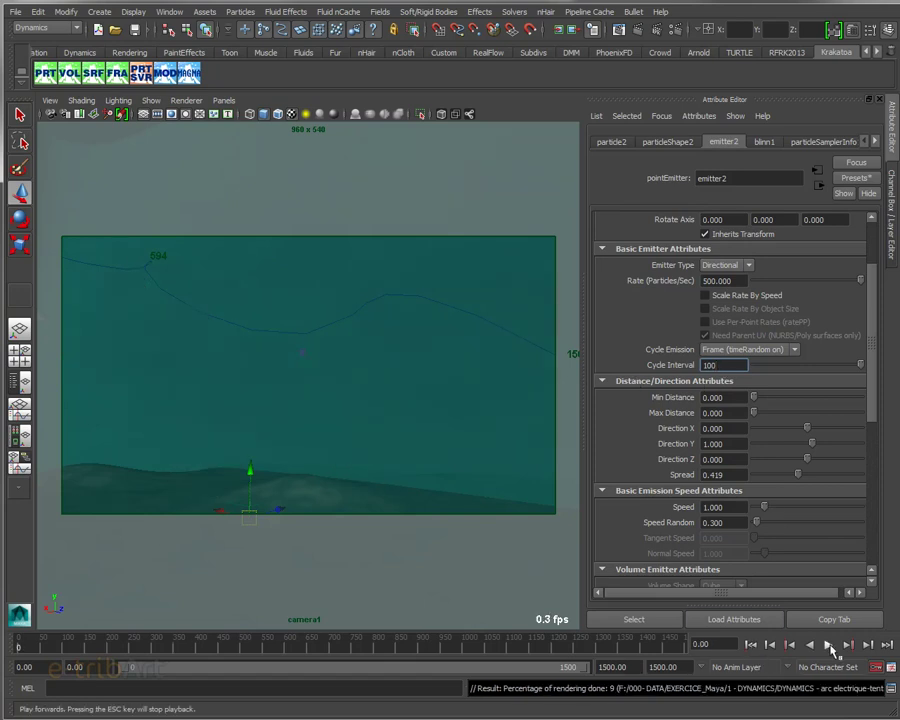
left_click(828, 645)
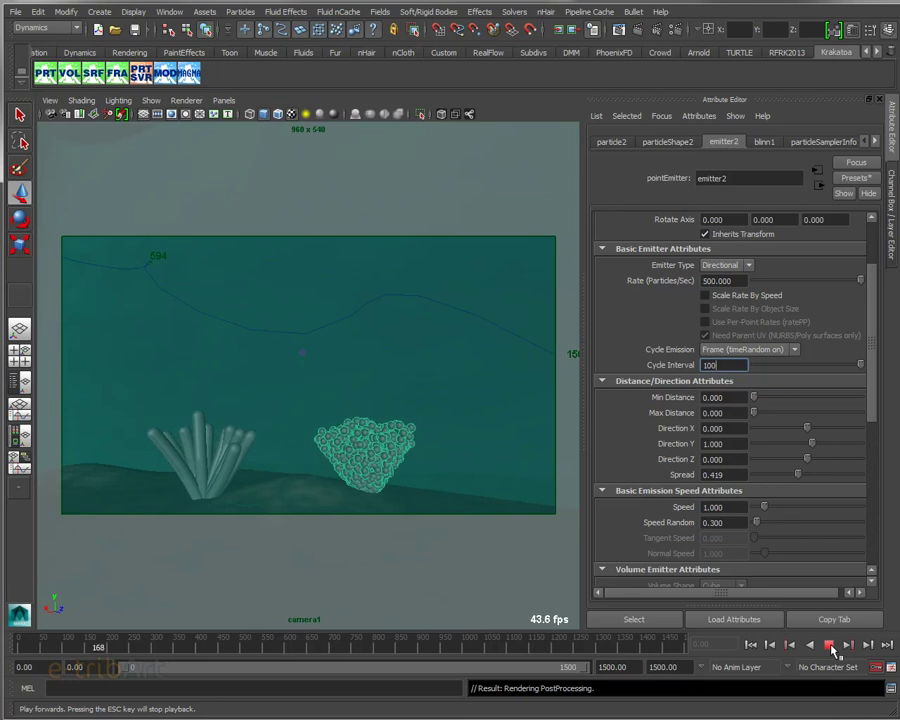
left_click(829, 646)
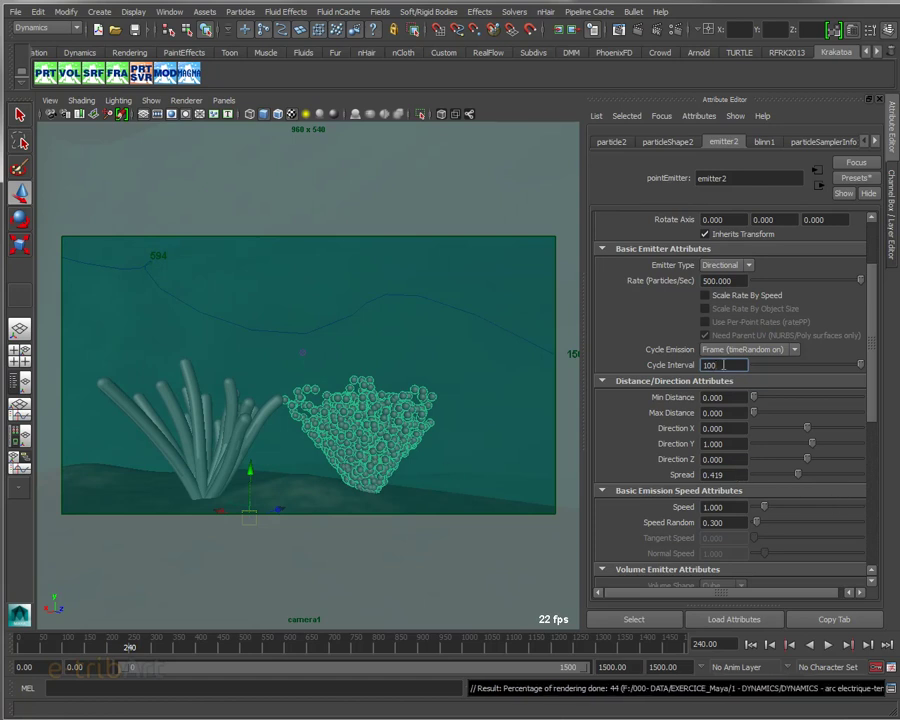
- Leave Cycle Emission on Frame (timeRandom on), then rewind and replay from frame 0
left_click(726, 351)
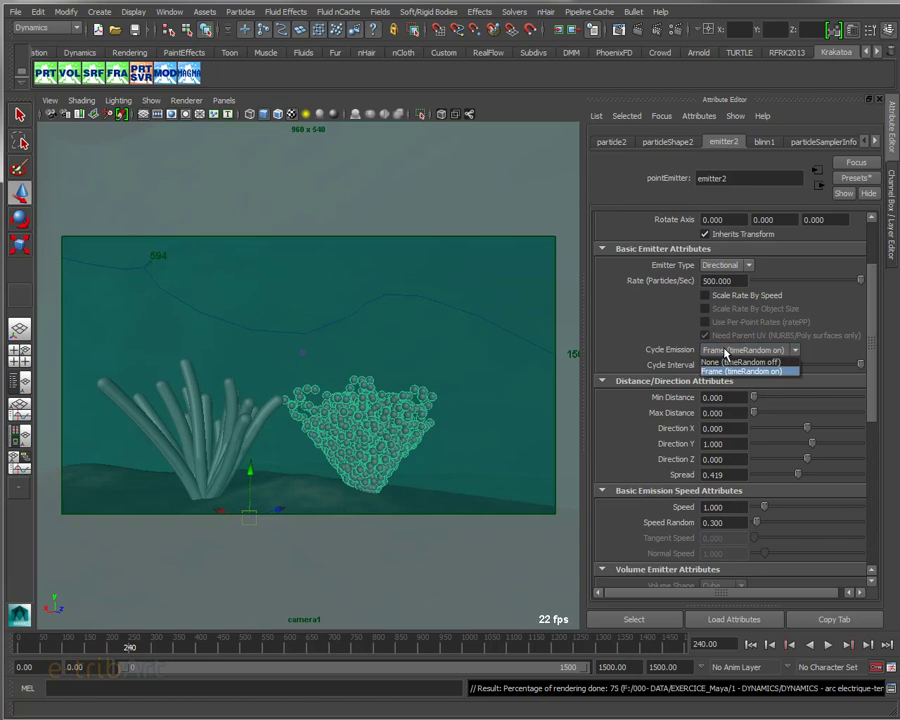
left_click(636, 370)
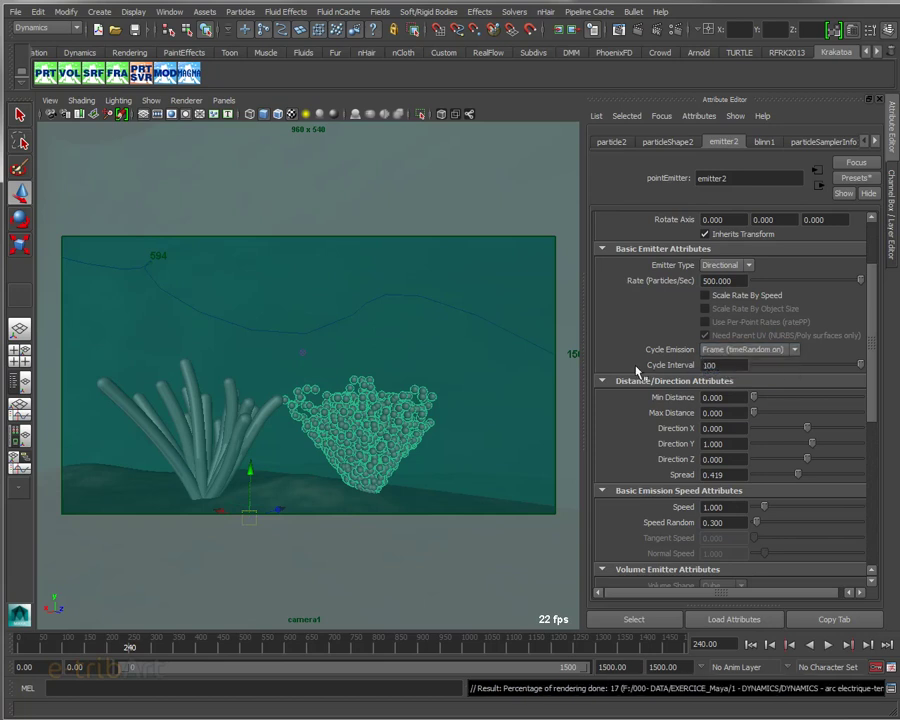
left_click(719, 365)
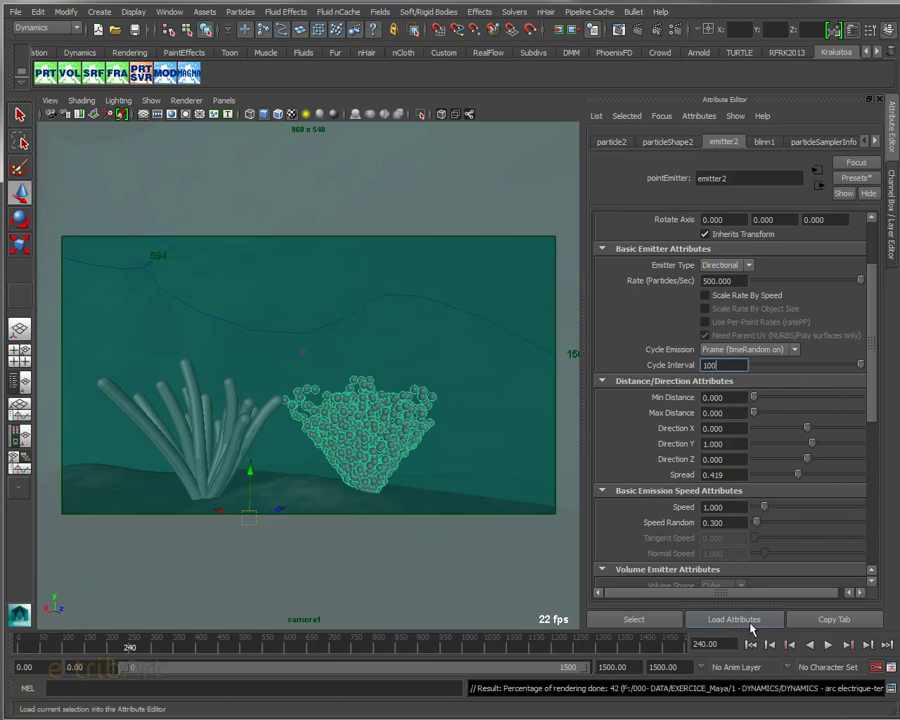
left_click(752, 645)
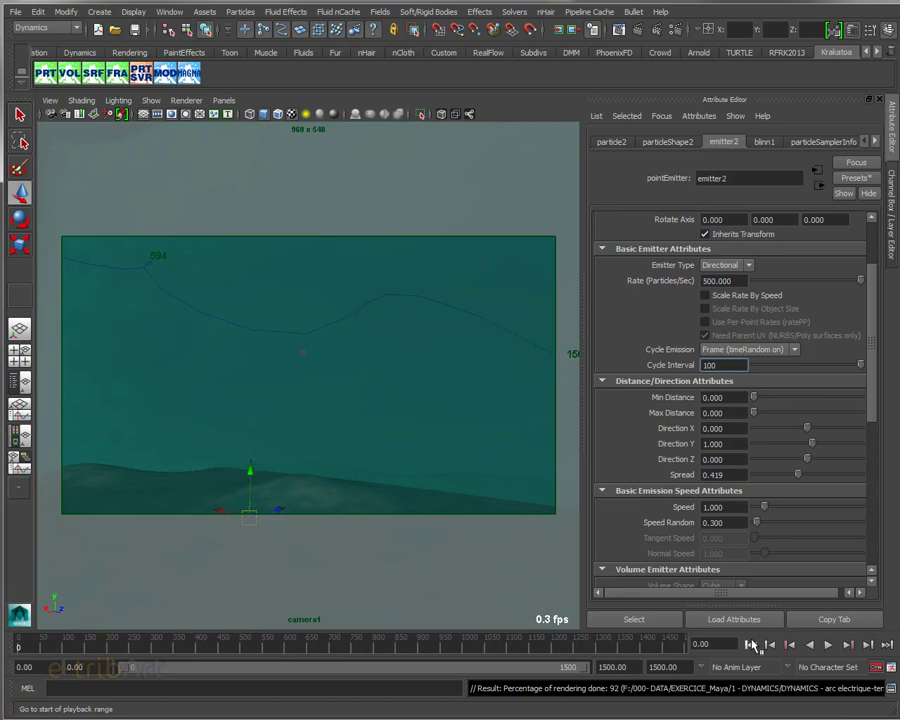
left_click(828, 645)
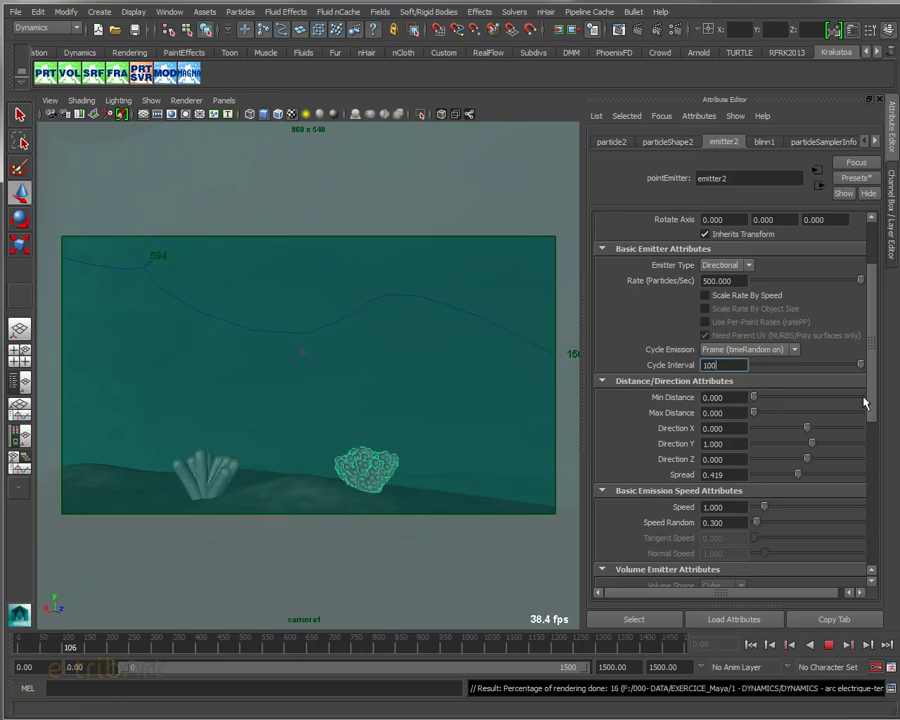
- Drag emitter2's Cycle Interval down to 1 and replay the simulation to frame 296
left_click_drag(861, 365, 771, 378)
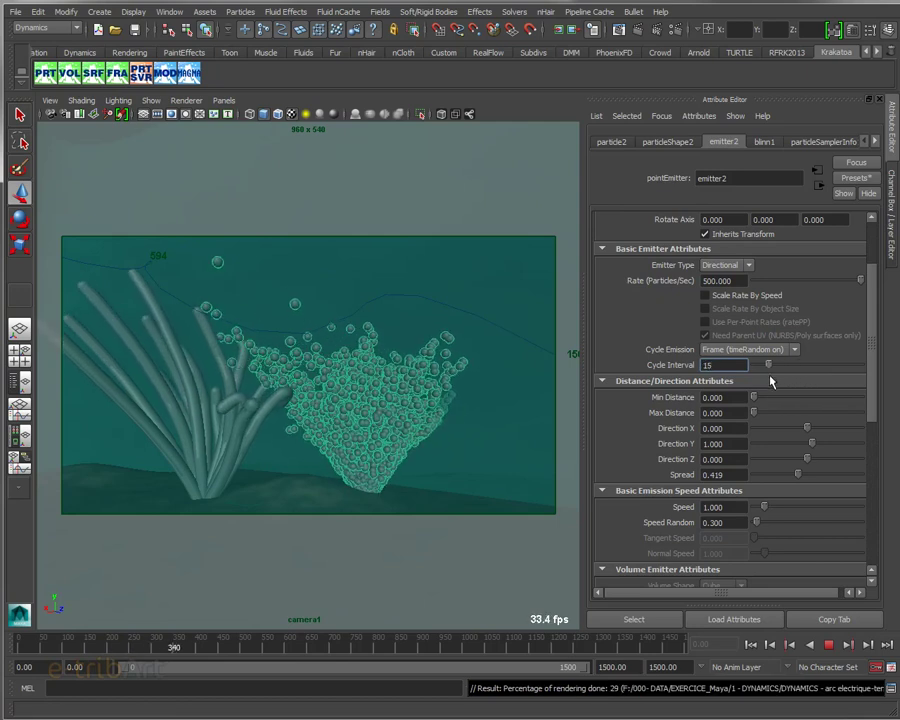
left_click_drag(771, 378, 748, 381)
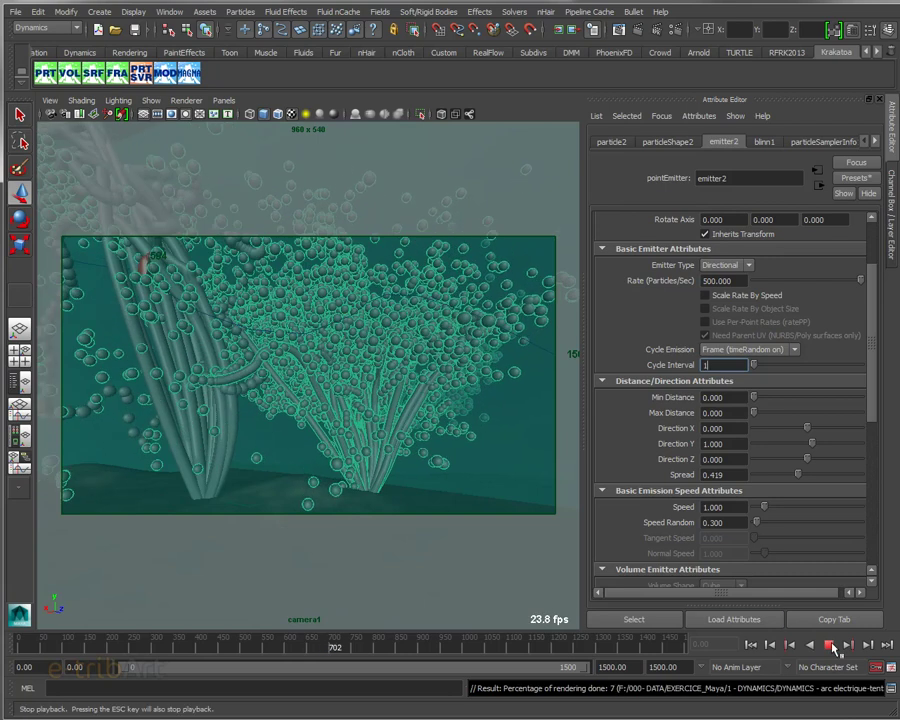
left_click(828, 645)
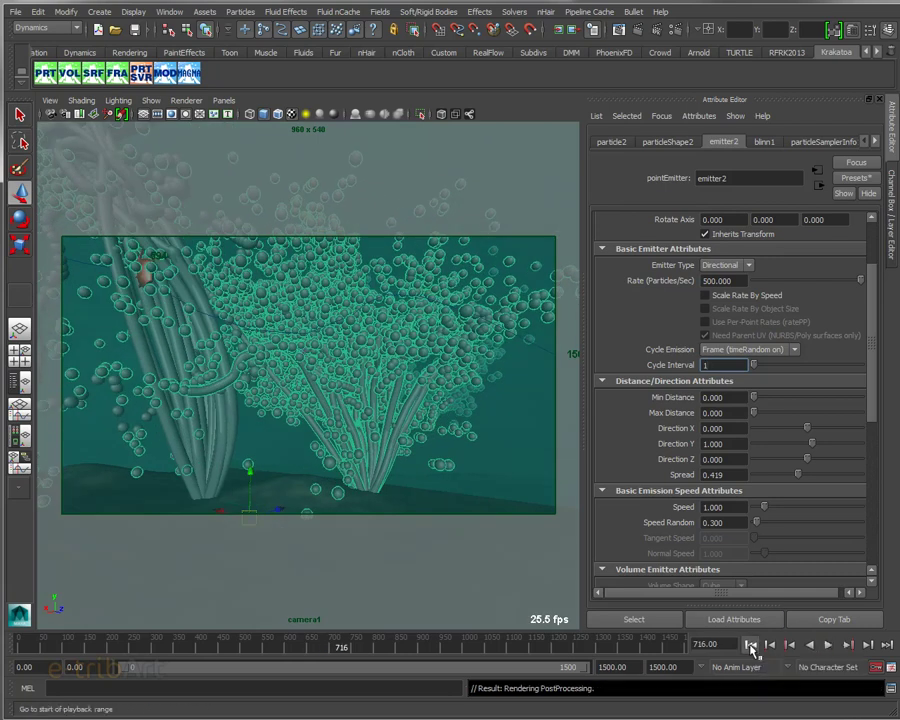
left_click(754, 645)
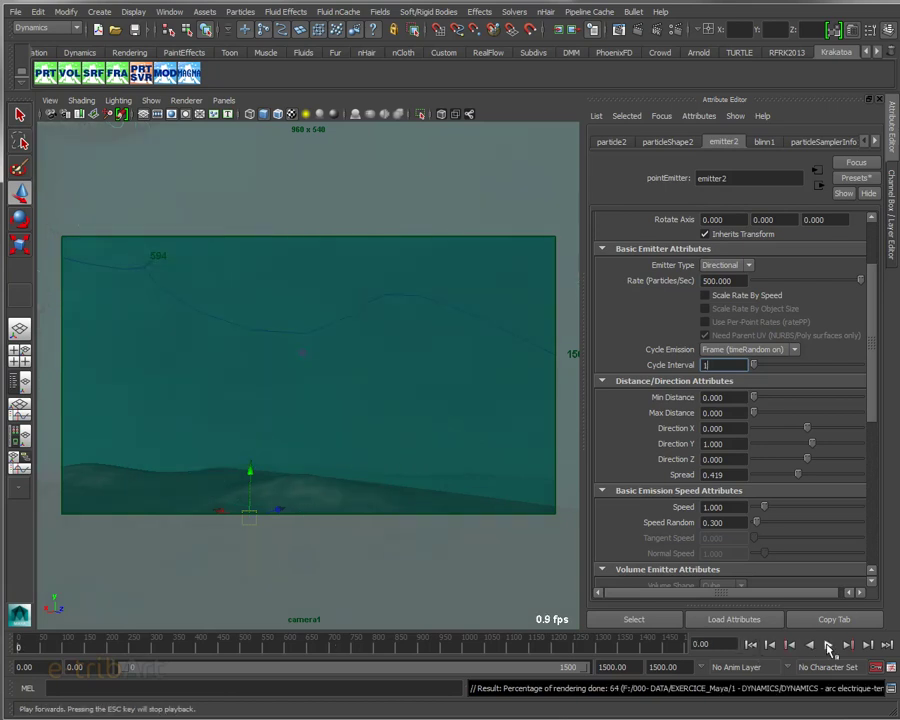
left_click(828, 645)
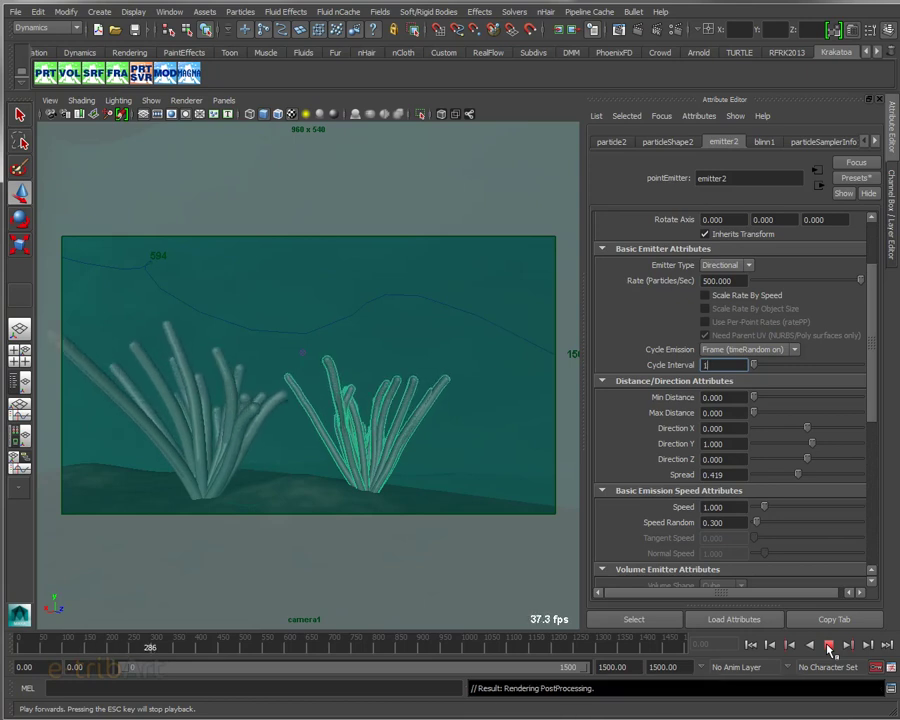
left_click(828, 646)
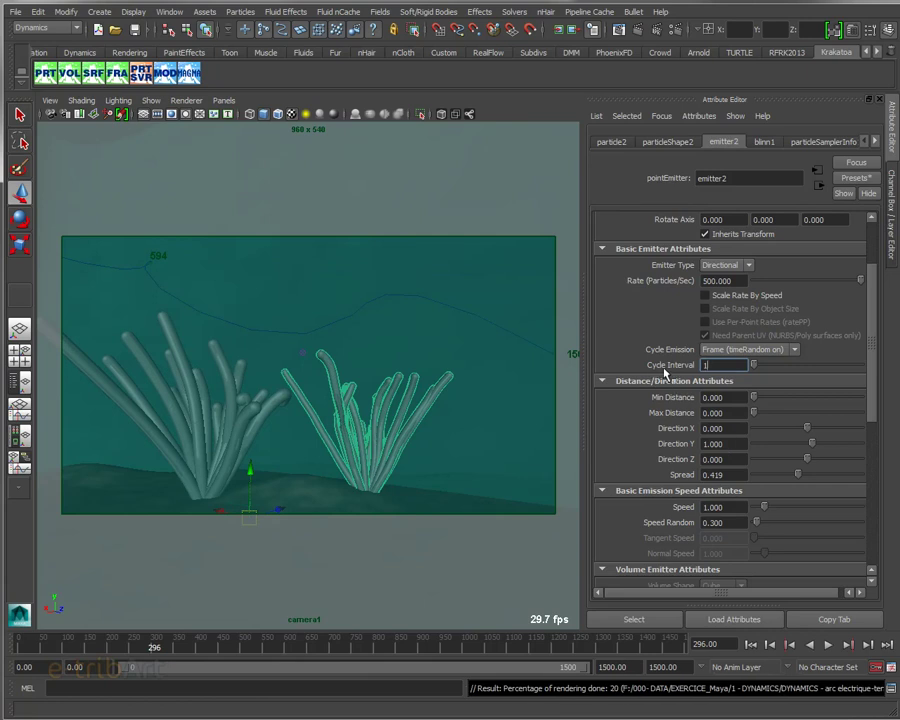
left_click(740, 281)
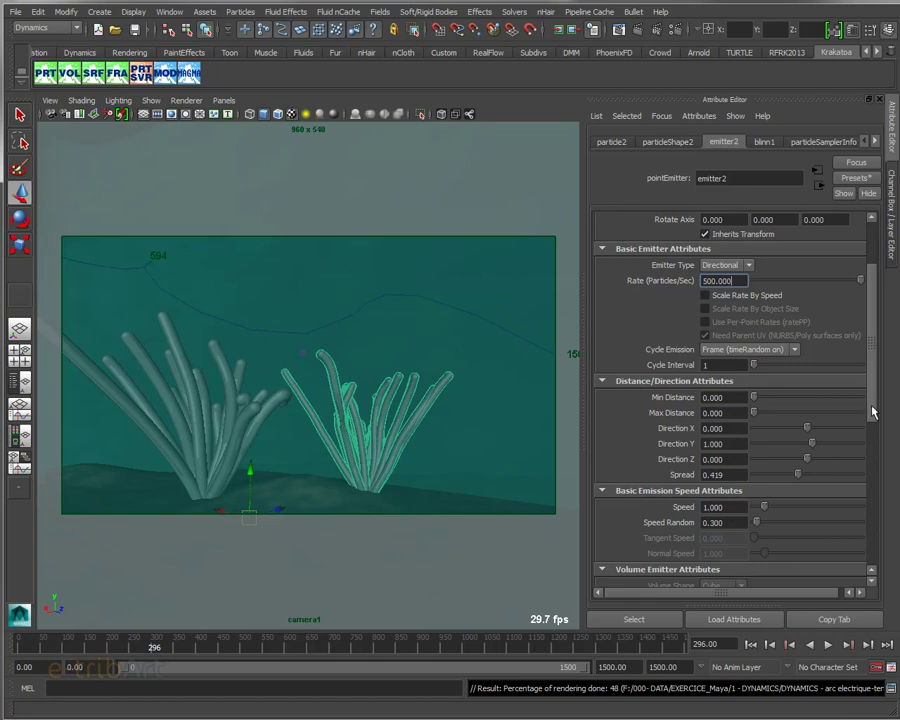
- Play the simulation on to frame 406 and show particleShape2's attributes
left_click_drag(872, 412, 872, 418)
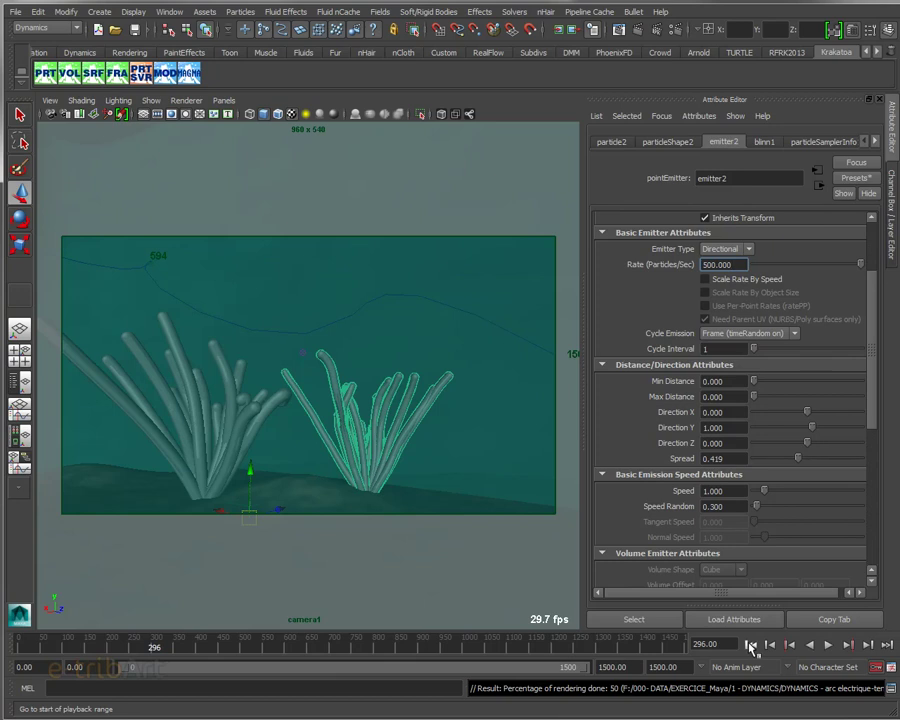
left_click(828, 645)
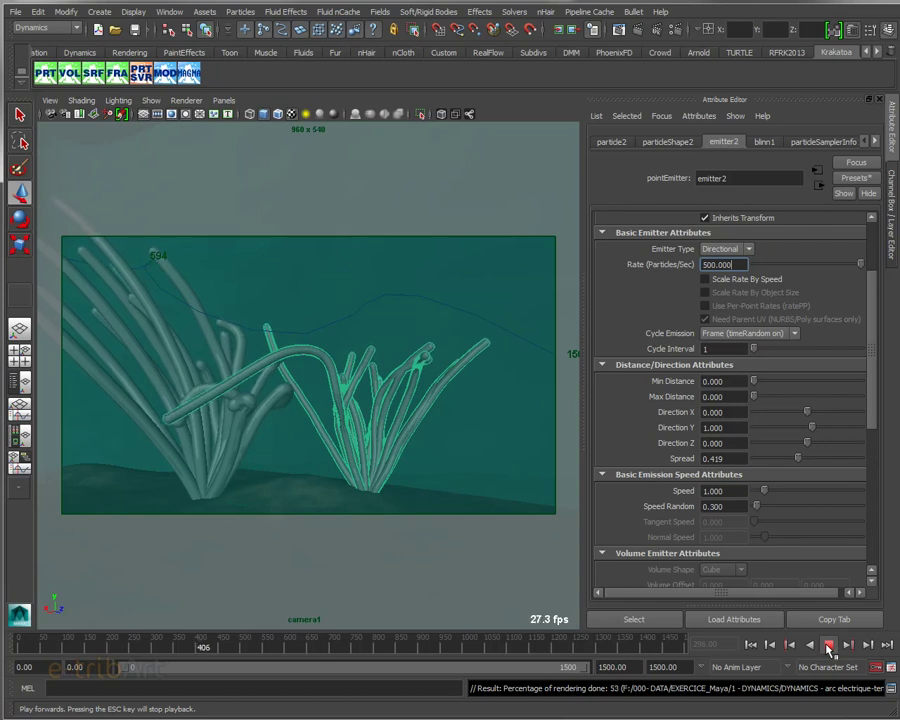
key("Escape")
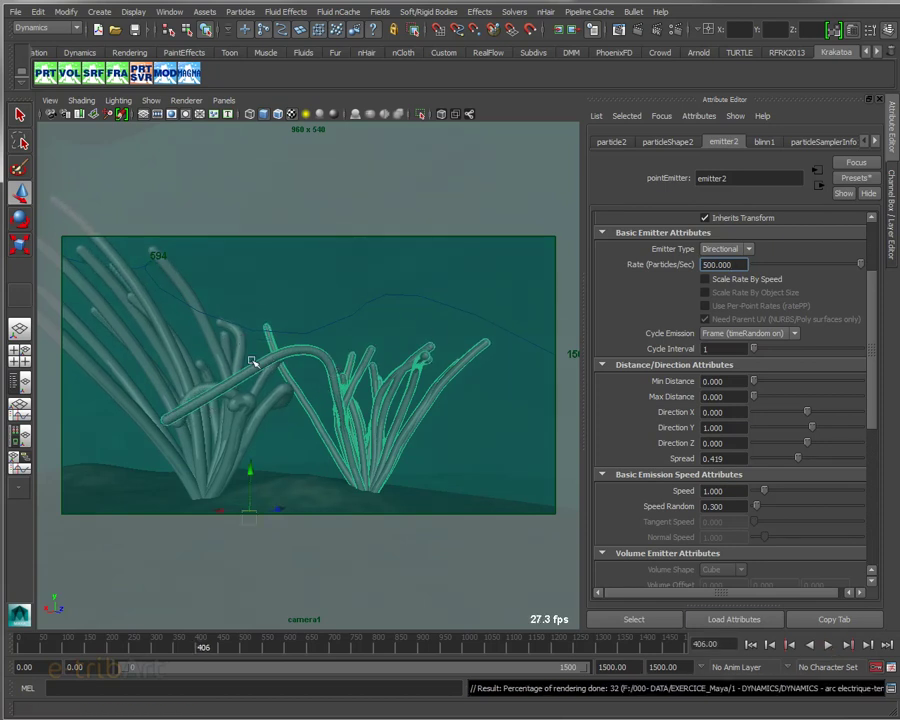
left_click(670, 141)
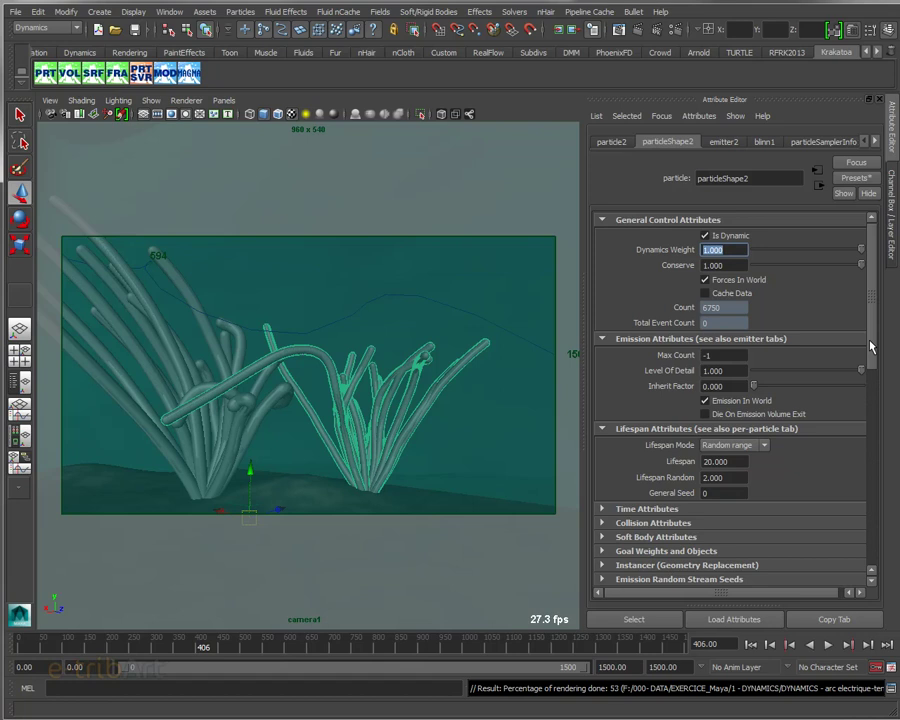
- Set the blobby surface render Threshold to 2.000, keeping Radius at 0.300
left_click_drag(870, 346, 871, 460)
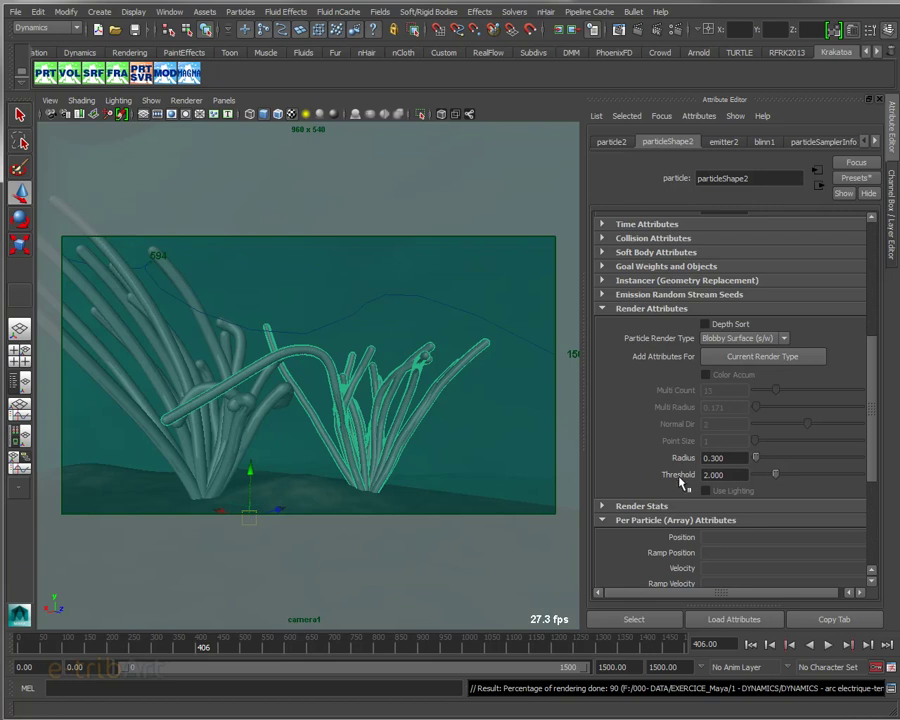
left_click(731, 475)
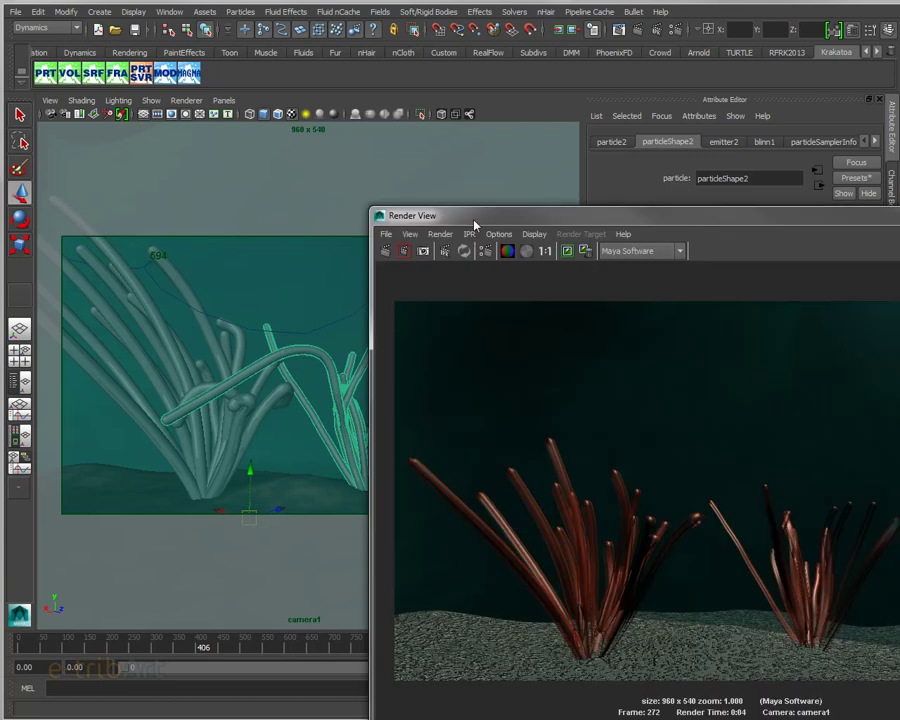
mouse_move(486, 222)
left_mouse_down()
mouse_move(213, 95)
mouse_move(198, 79)
left_mouse_up()
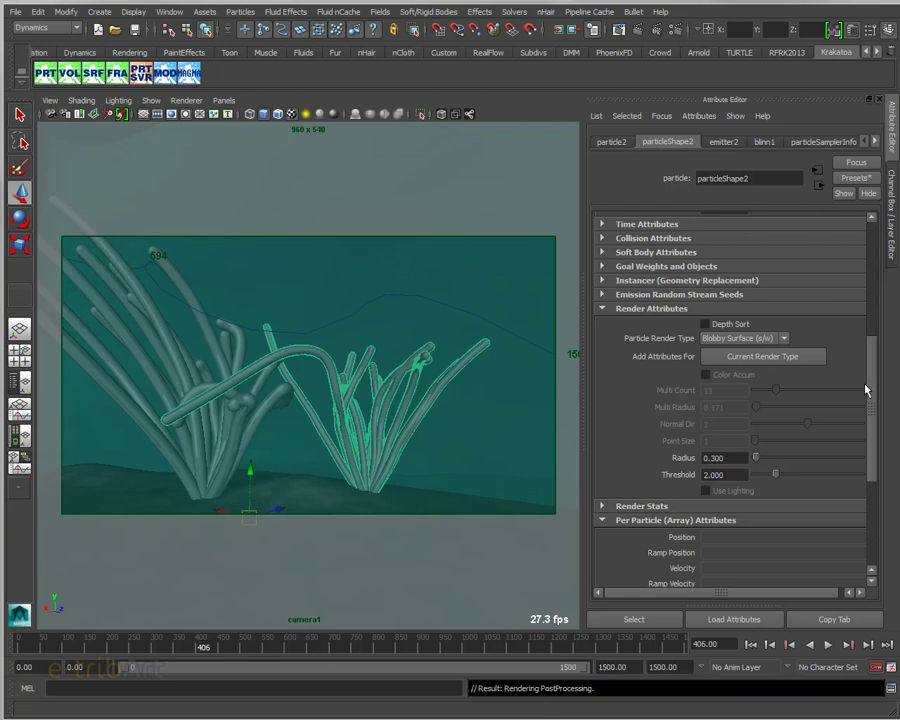
scroll(780, 440, "up", 1)
left_click(724, 481)
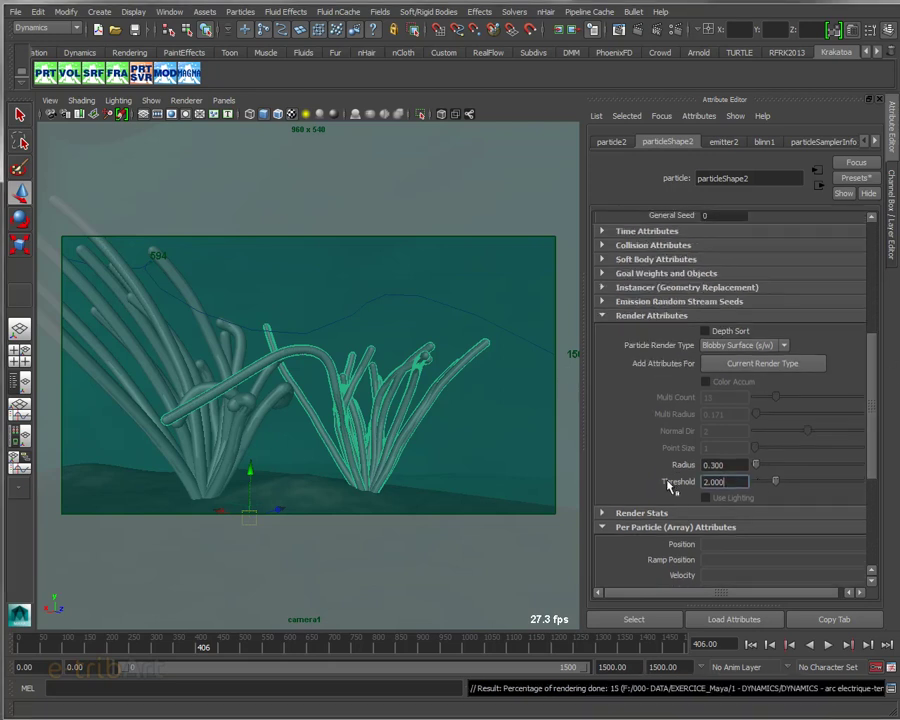
left_click(729, 465)
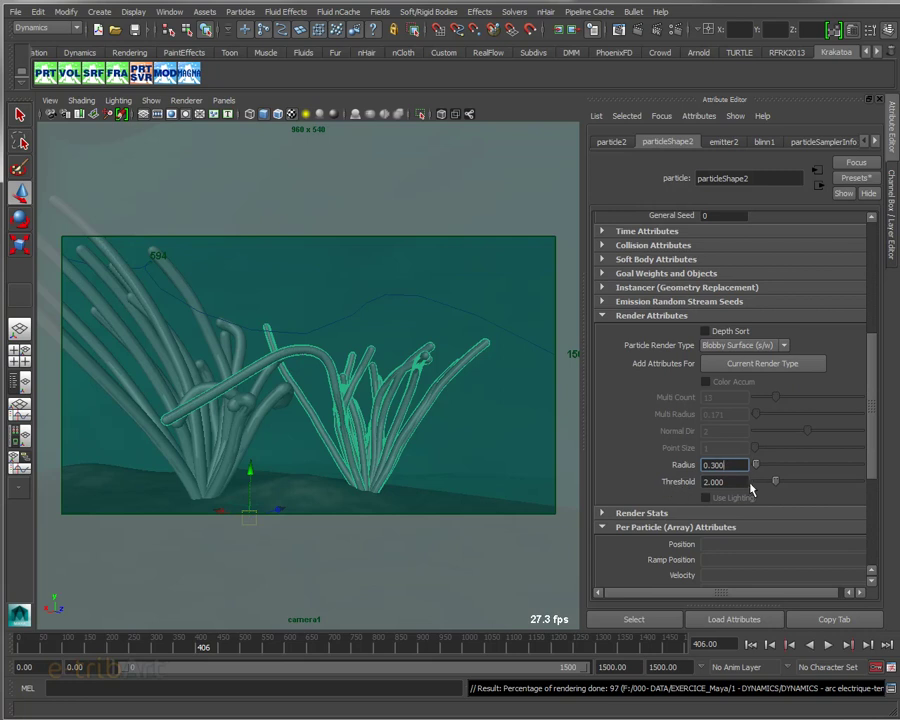
left_click(743, 482)
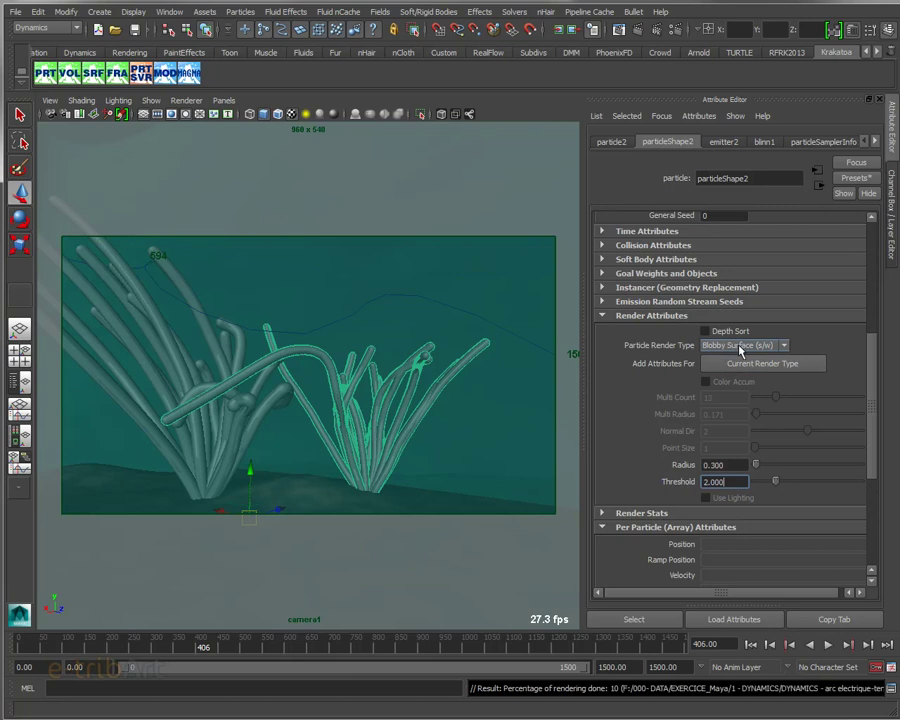
- Scroll back up the particle attributes to the Lifespan field, still at 20
left_click_drag(868, 434, 874, 465)
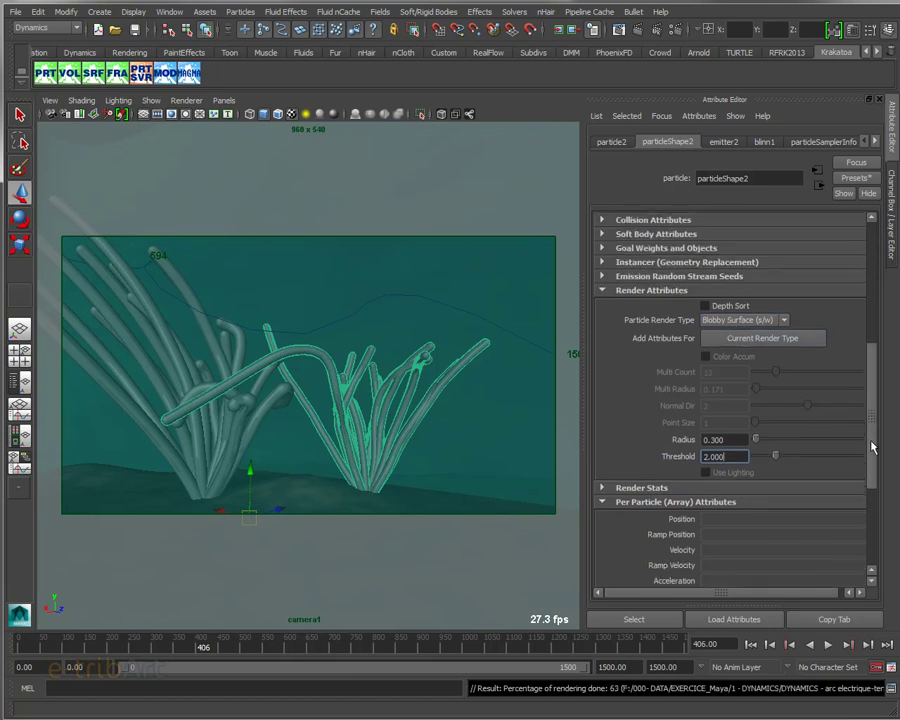
scroll(874, 465, "up", 3)
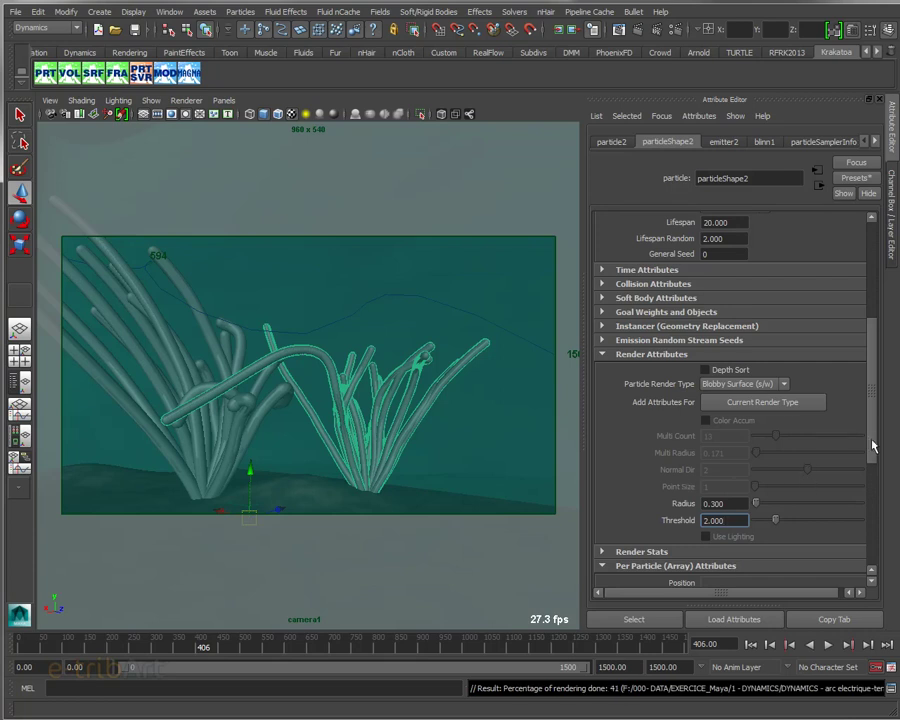
left_click_drag(873, 447, 876, 409)
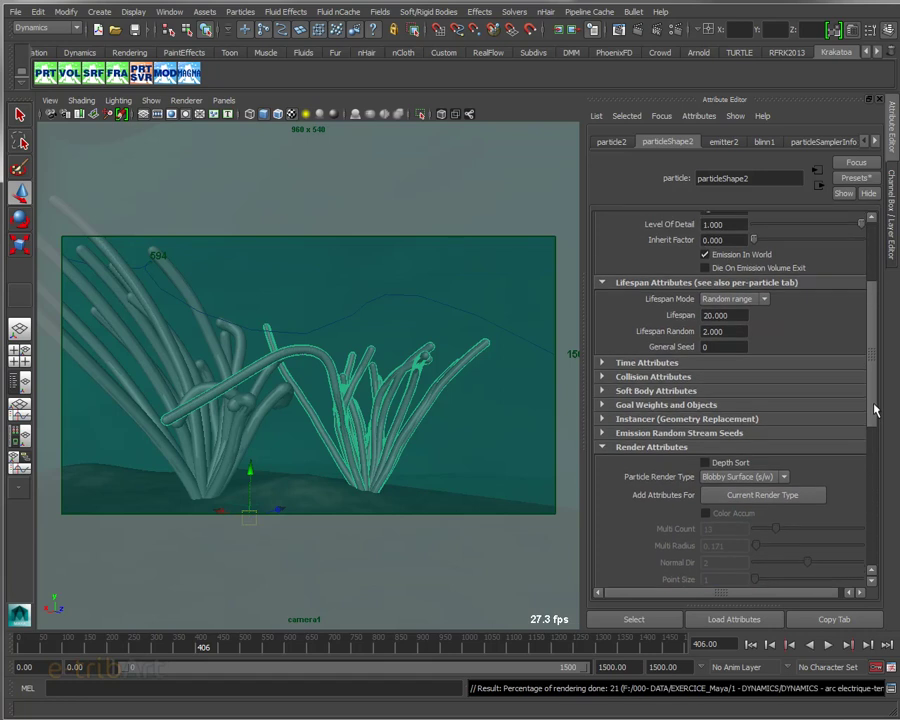
scroll(860, 405, "up", 3)
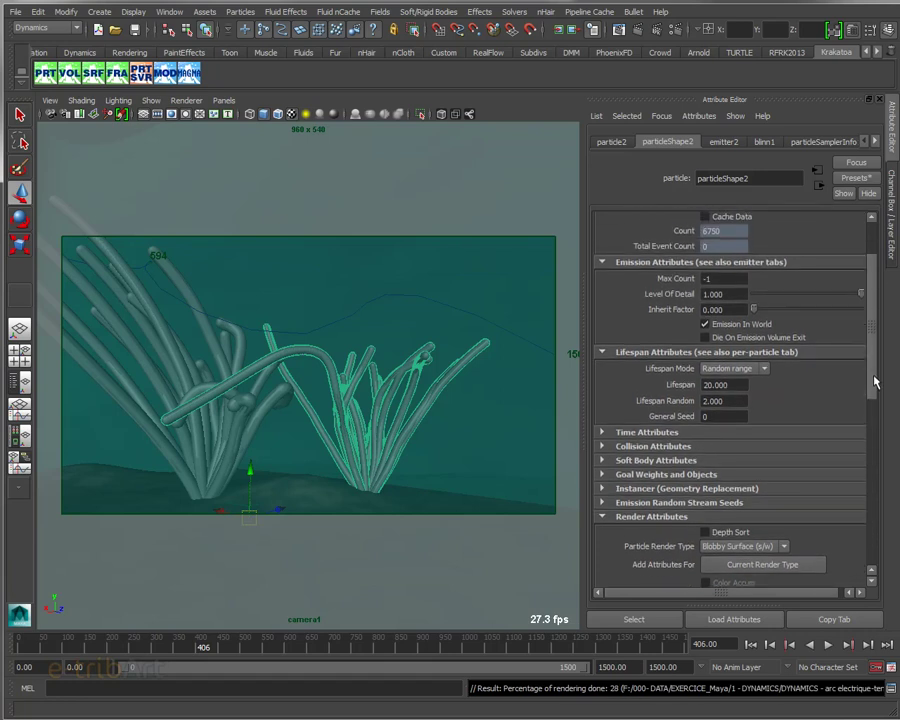
left_click(734, 391)
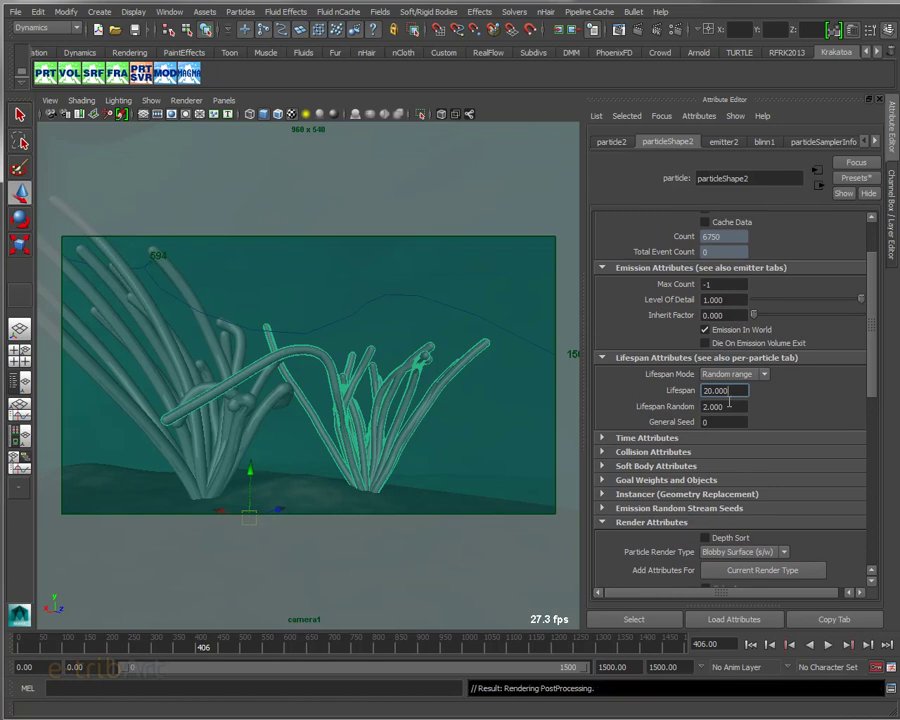
- Change the seaweed particles' Lifespan from 20 to 15
left_click_drag(734, 391, 664, 389)
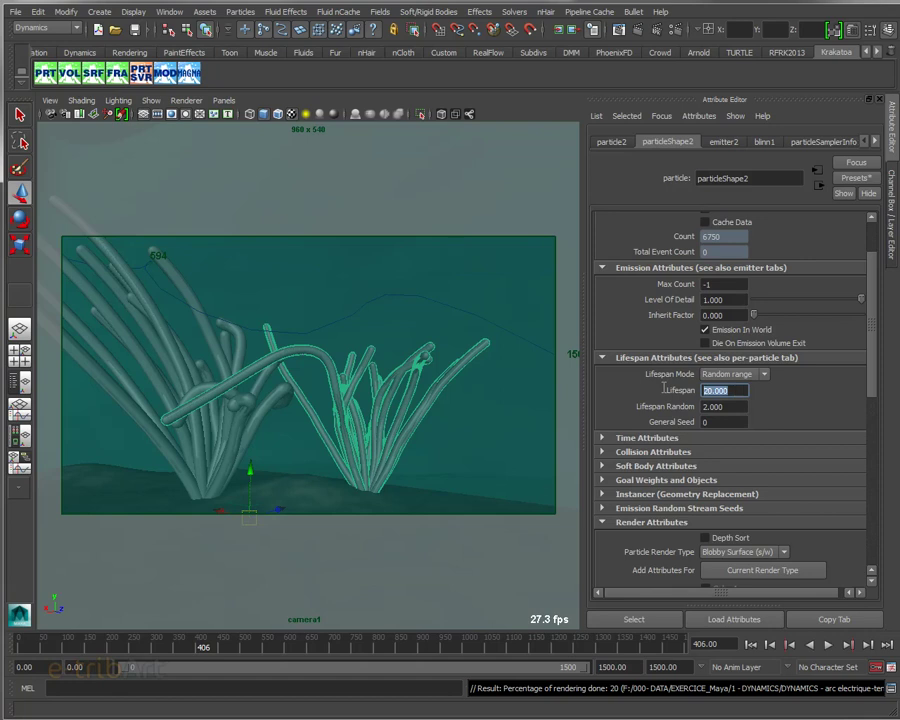
type("15")
key("Return")
- Replay the simulation from the first frame and stop to review the shorter strands
left_click(750, 644)
left_click(828, 644)
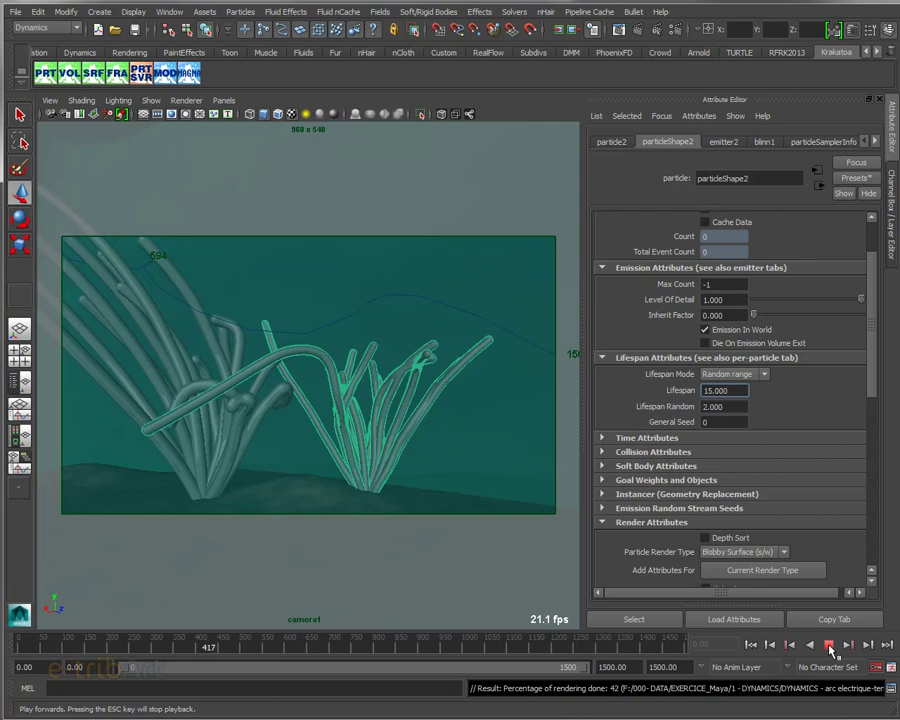
left_click(830, 648)
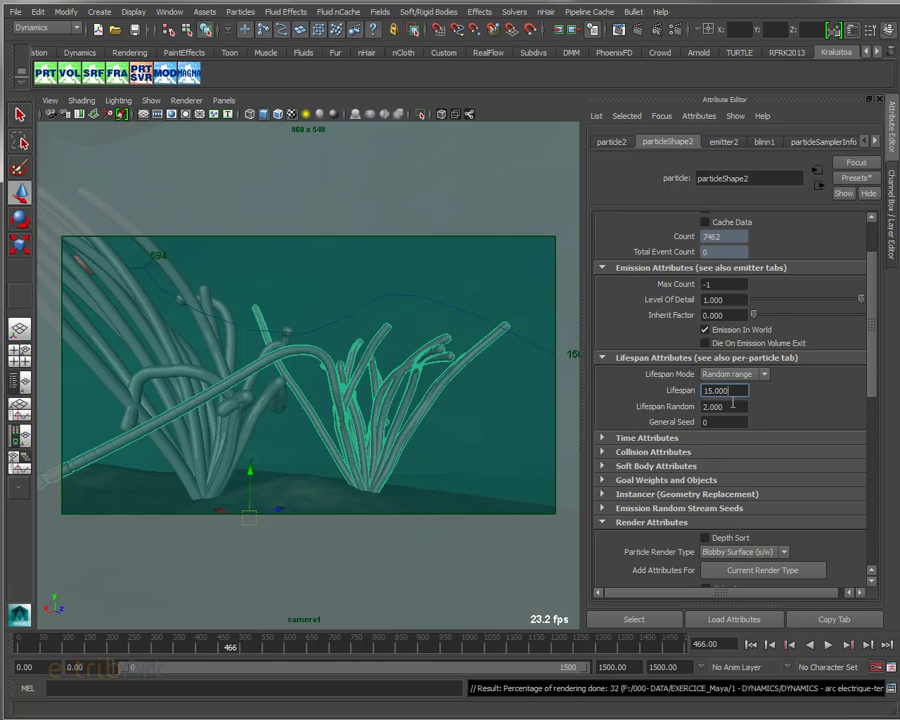
scroll(866, 385, "down", 1)
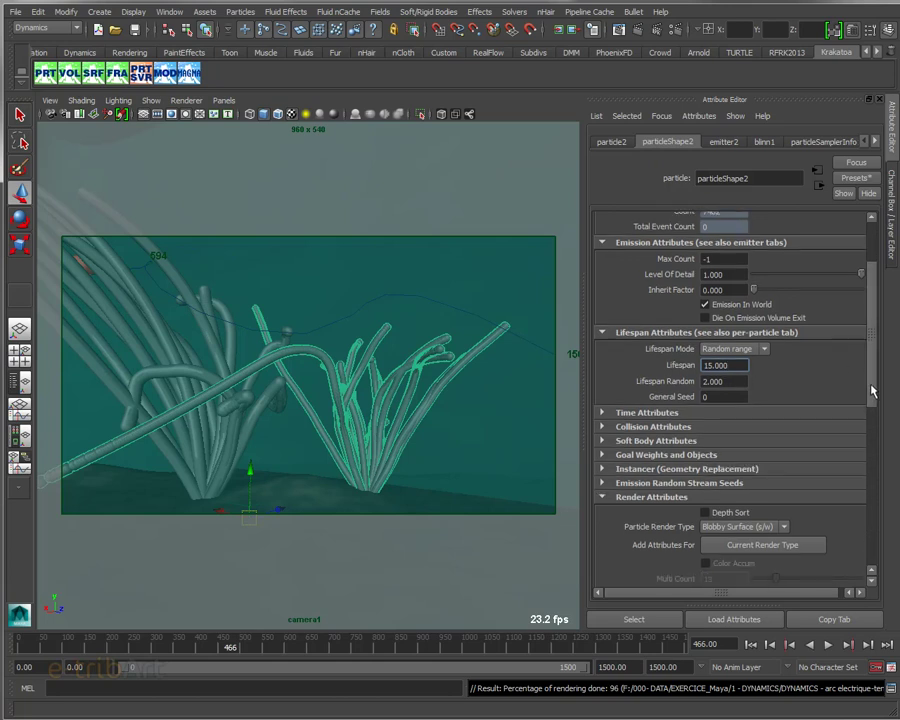
scroll(868, 388, "up", 1)
scroll(873, 395, "down", 1)
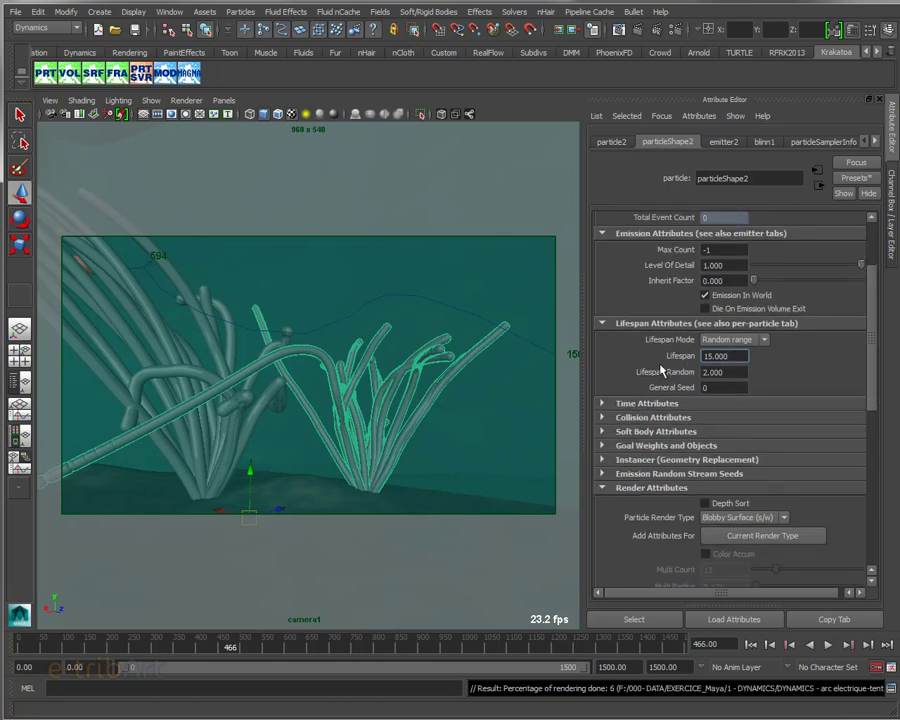
key("Return")
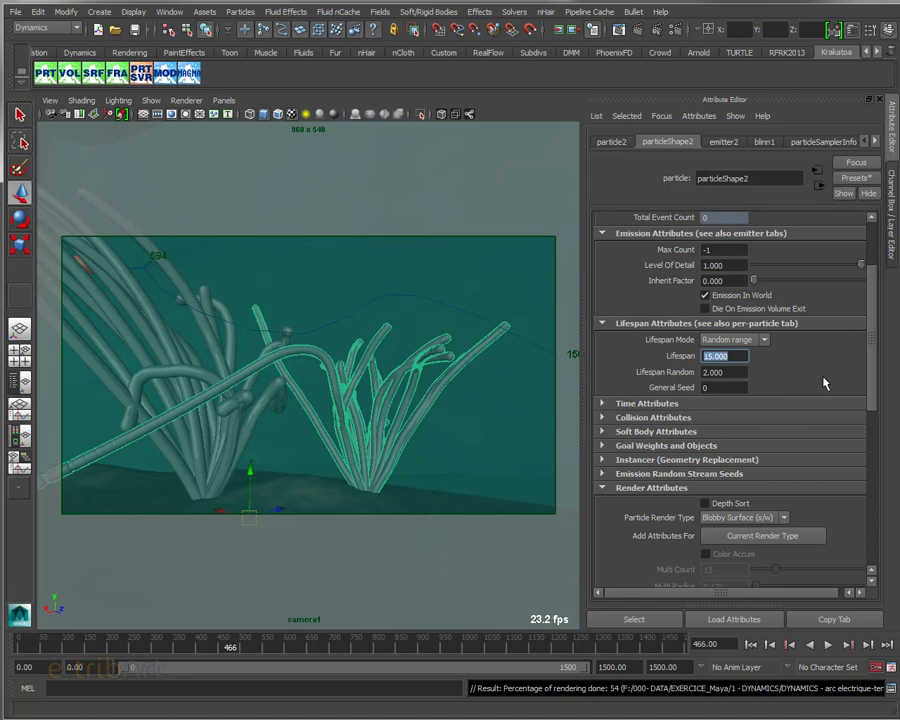
mouse_move(873, 378)
left_mouse_down()
mouse_move(868, 440)
mouse_move(873, 330)
left_mouse_up()
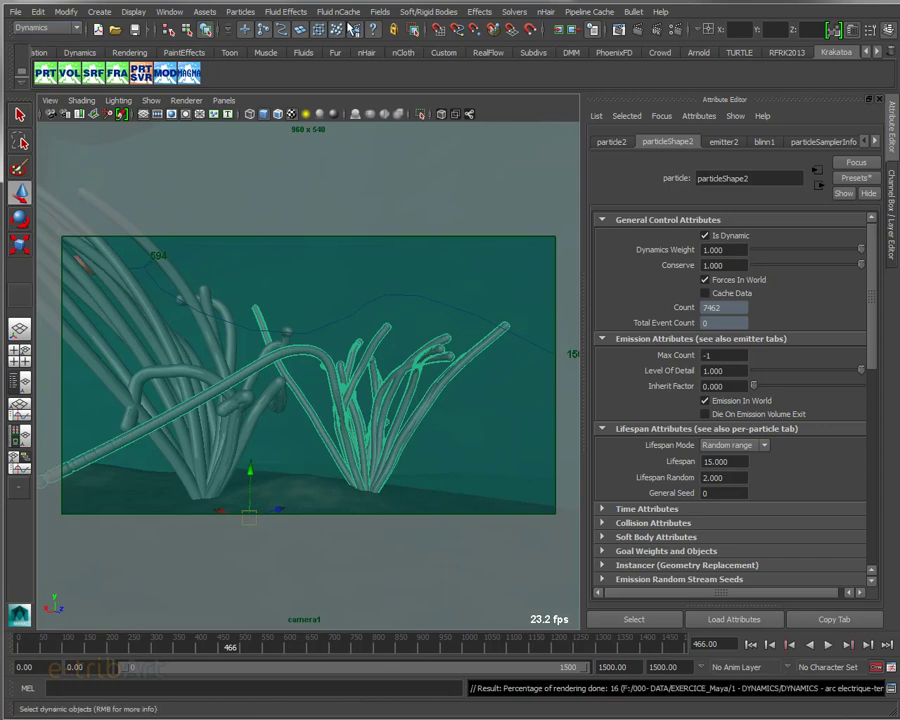
left_click(240, 12)
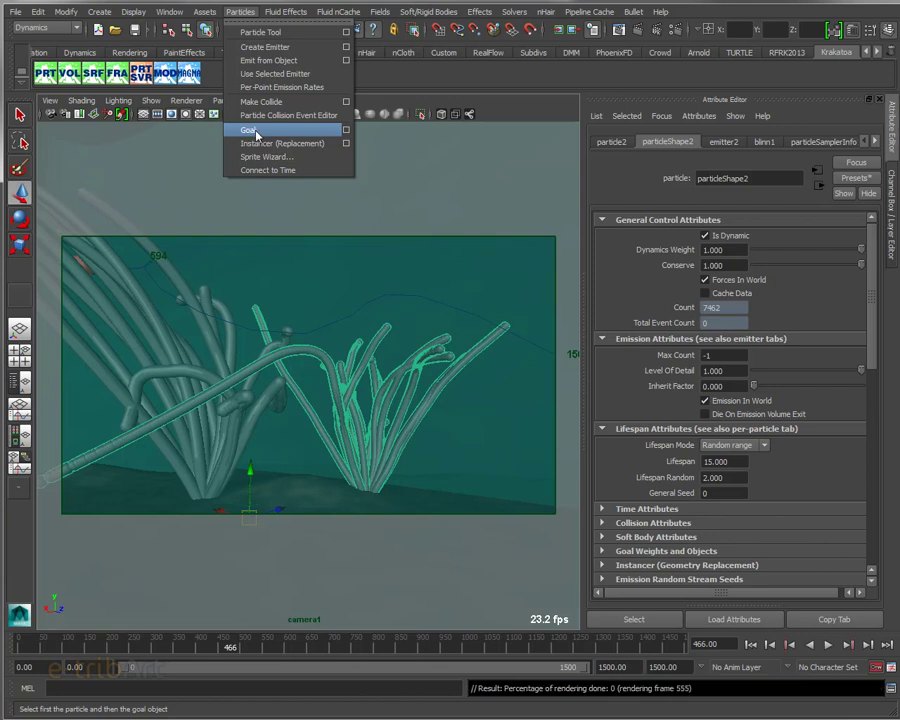
left_click(537, 110)
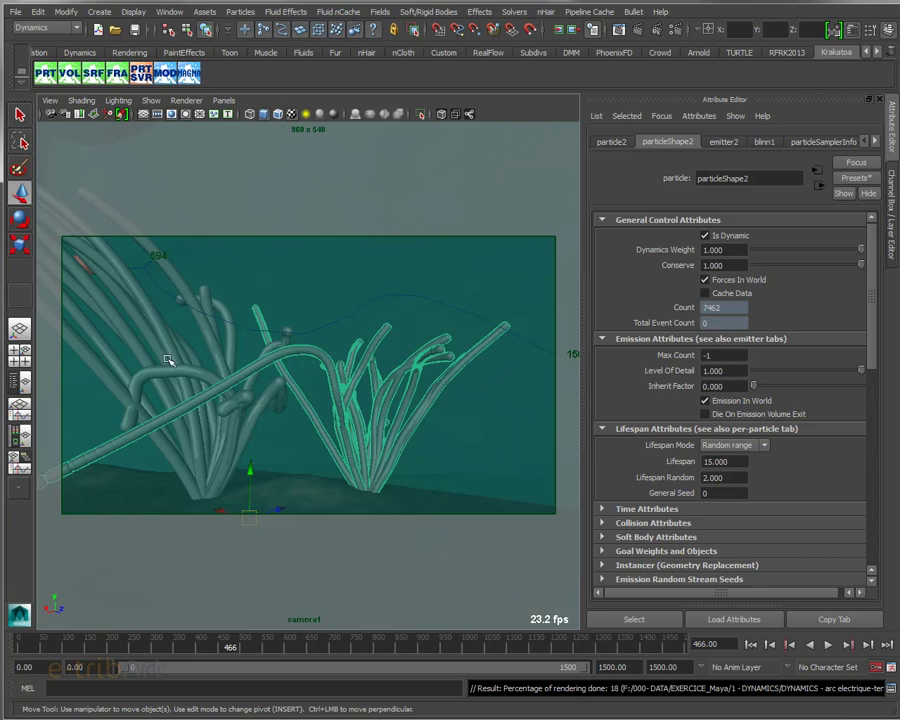
mouse_move(872, 355)
left_mouse_down()
mouse_move(874, 442)
mouse_move(885, 450)
mouse_move(876, 535)
left_mouse_up()
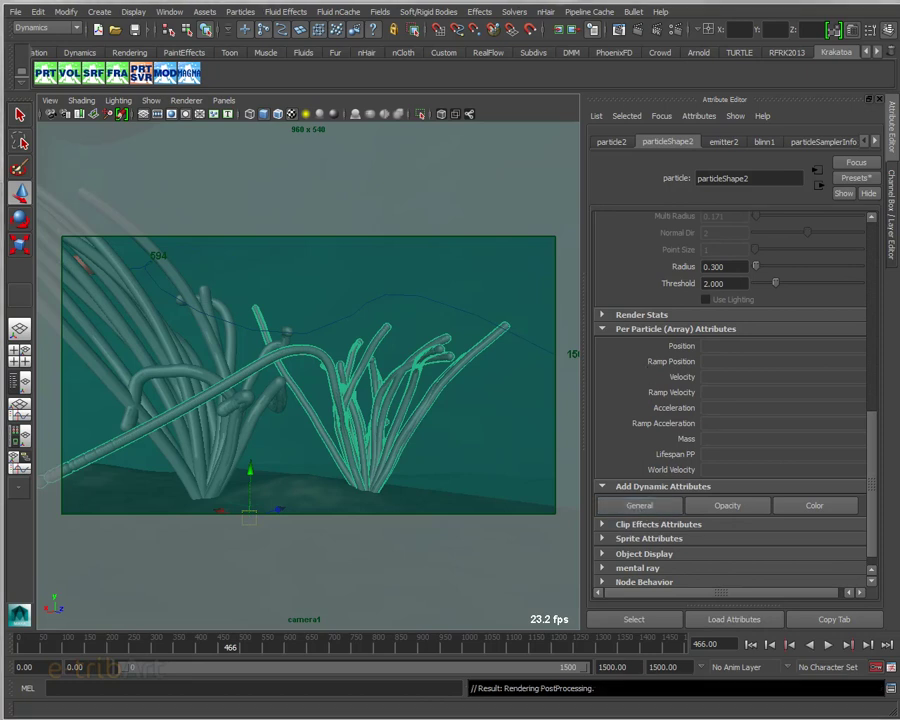
left_click(639, 505)
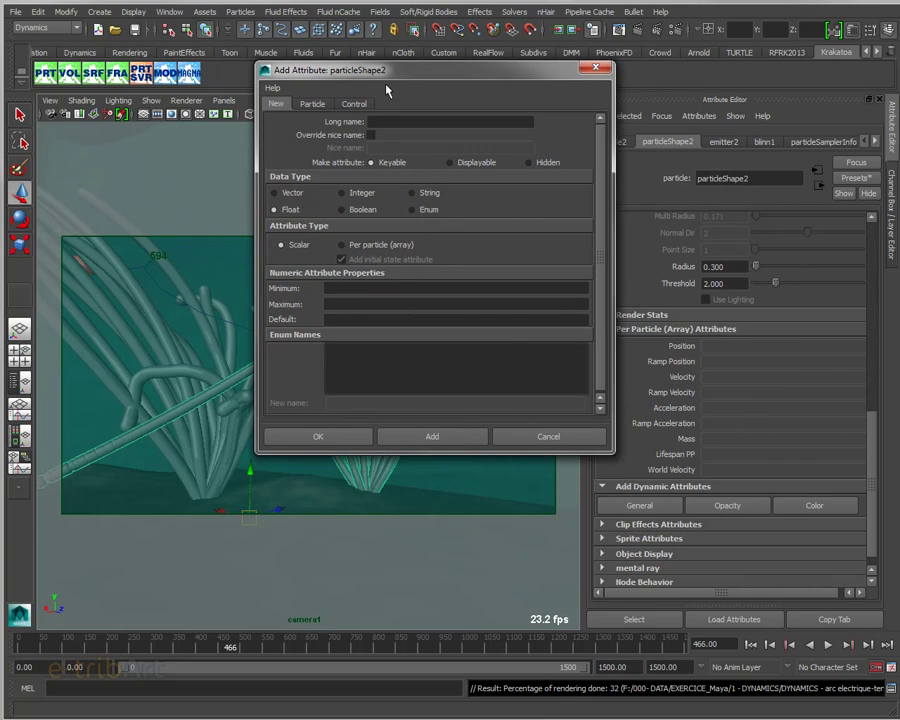
left_click(308, 104)
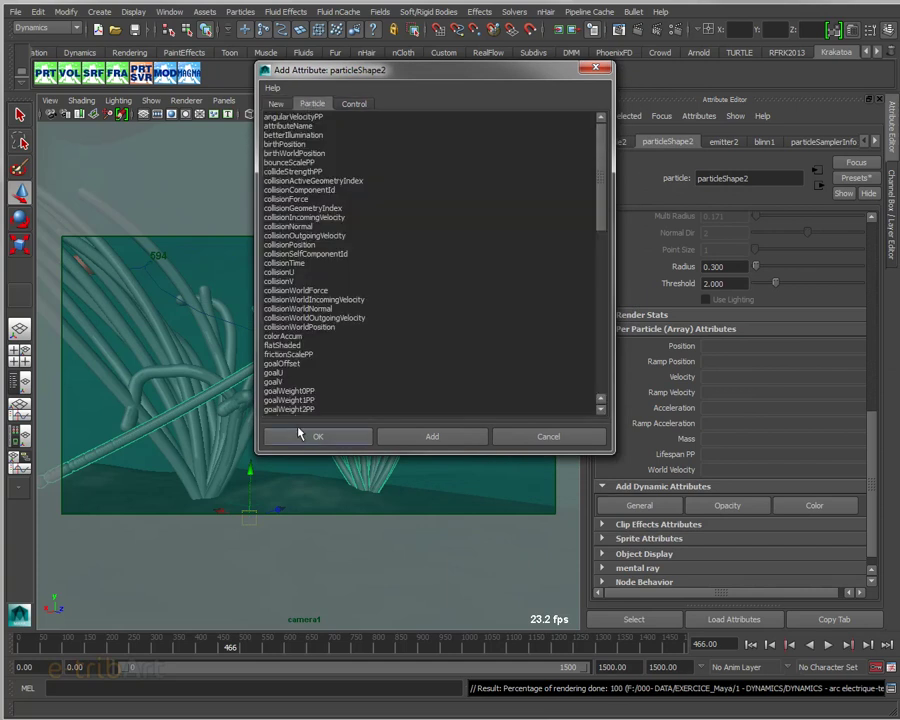
left_click_drag(314, 455, 314, 515)
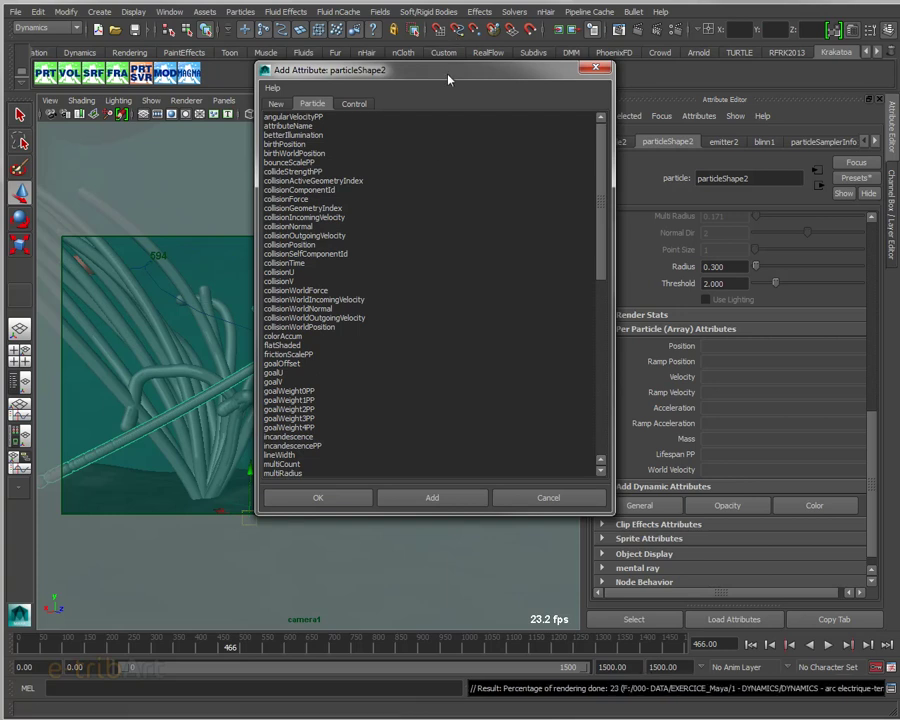
left_click_drag(449, 76, 496, 66)
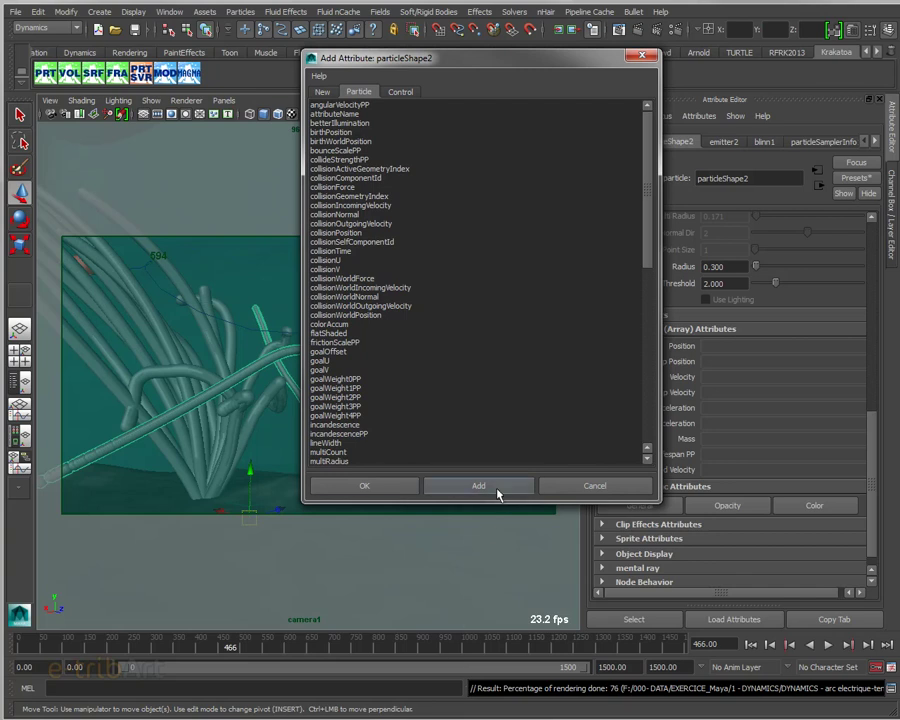
left_click(590, 487)
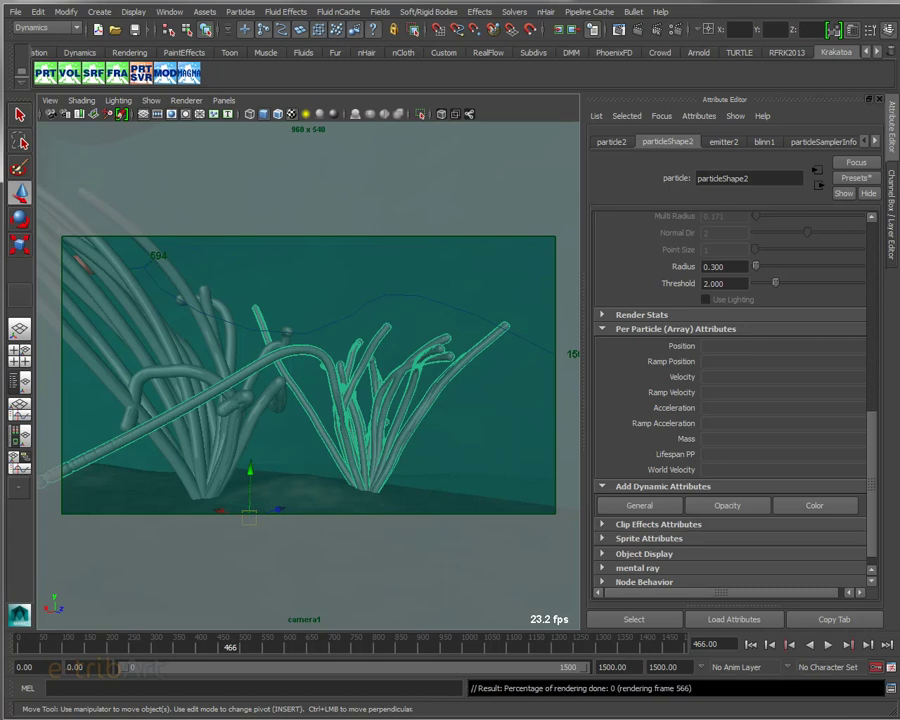
- Select radialField1, play the simulation to watch its effect, and bring the Outliner into view
left_click(88, 262)
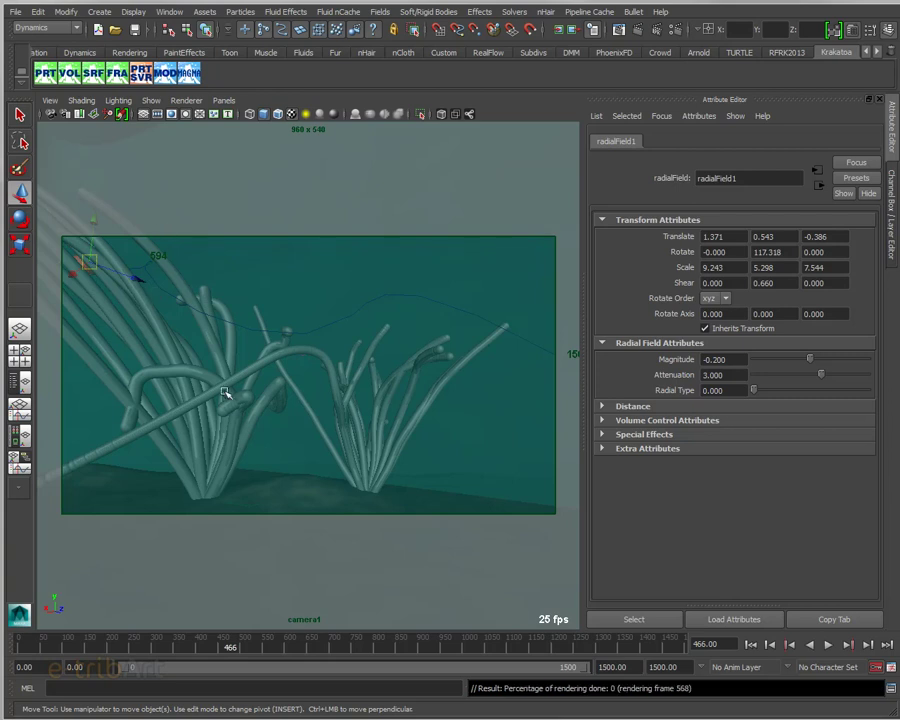
left_click(828, 645)
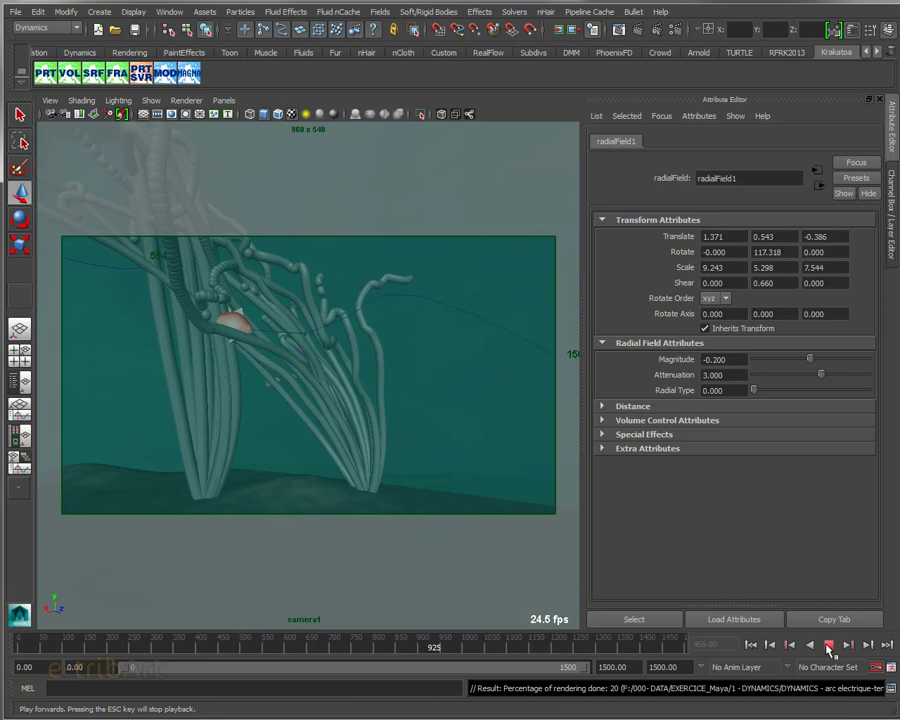
left_click(828, 646)
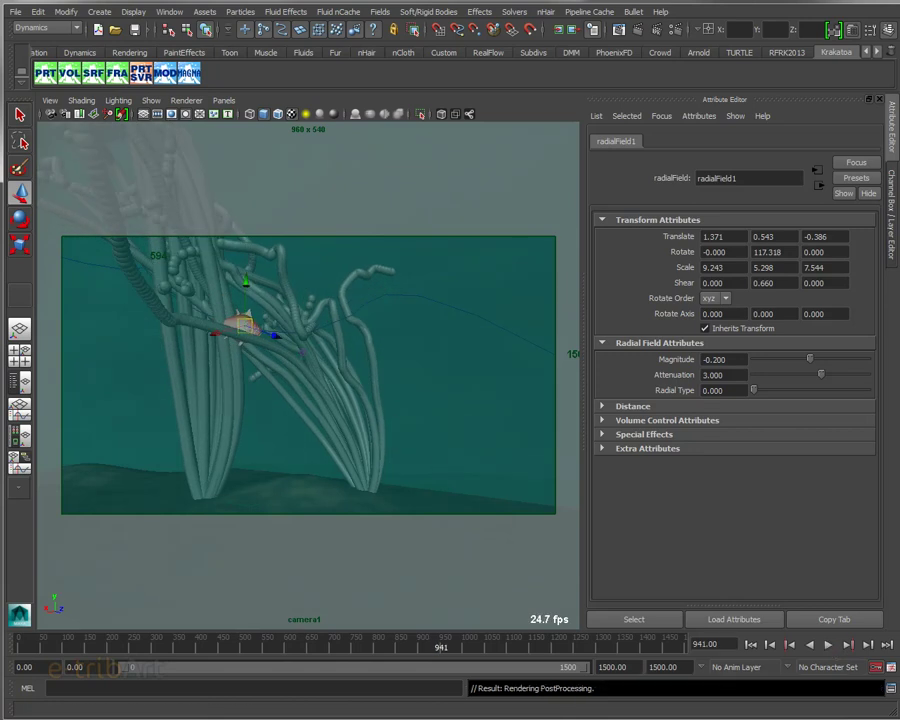
left_click_drag(644, 78, 556, 54)
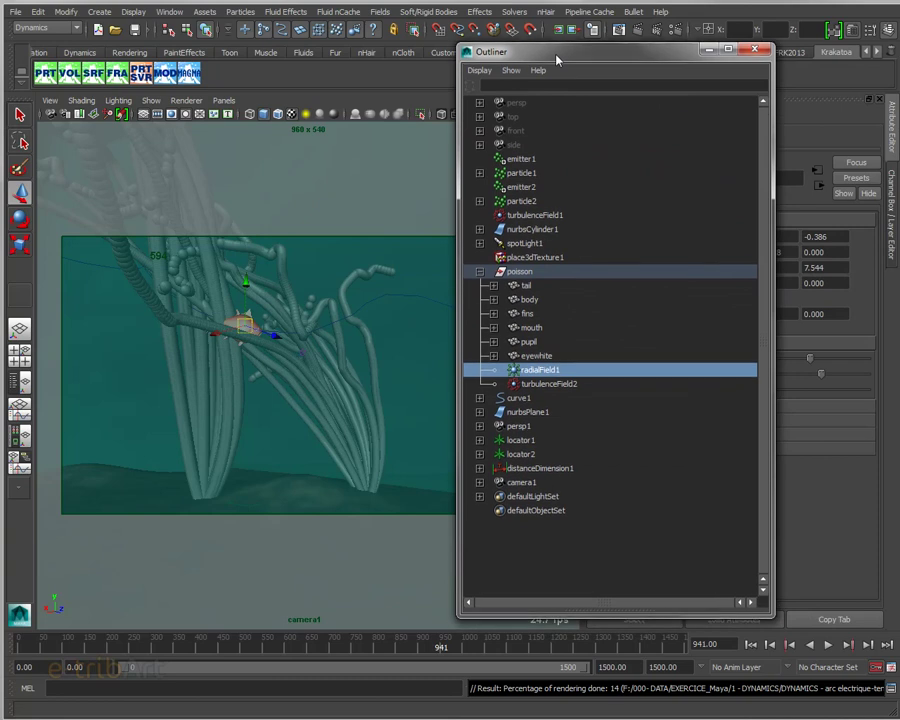
- Select the poisson group and each fish part: tail, body, fins, mouth, pupil, eyewhite
left_click(510, 271)
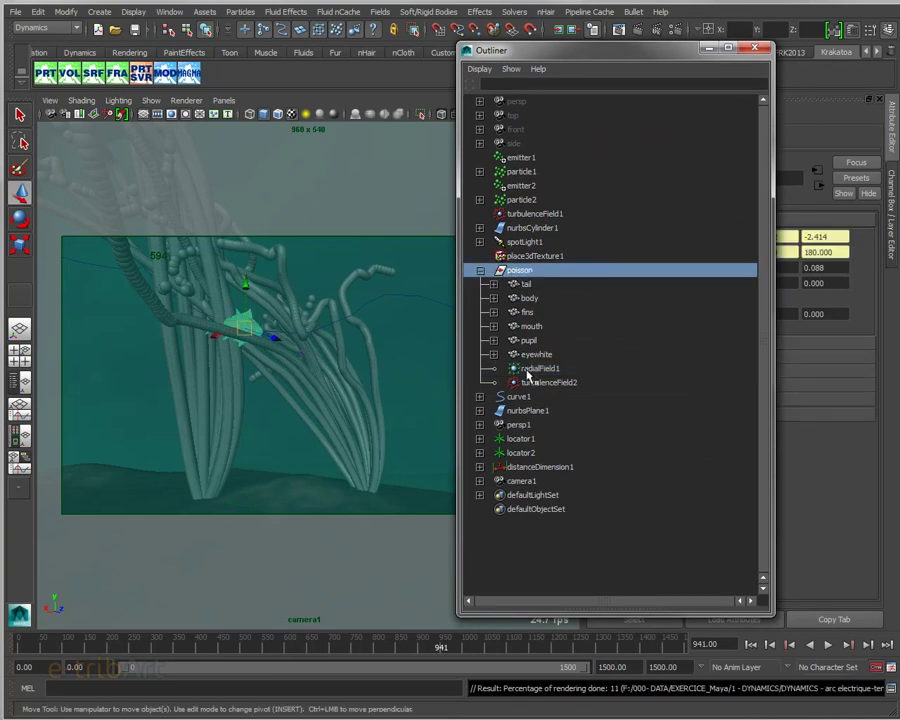
left_click(535, 285)
left_click(536, 298)
left_click(536, 312)
left_click(537, 326)
left_click(536, 340)
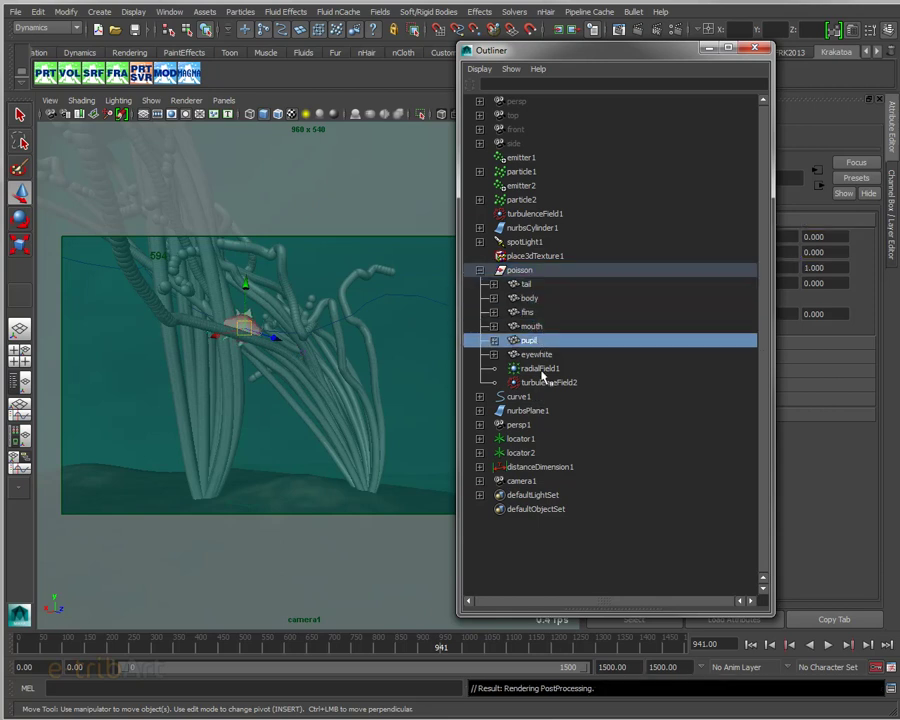
left_click(541, 355)
- Compare radialField1 and turbulenceField2, leave radialField1 selected, and move the Outliner aside
left_click(540, 368)
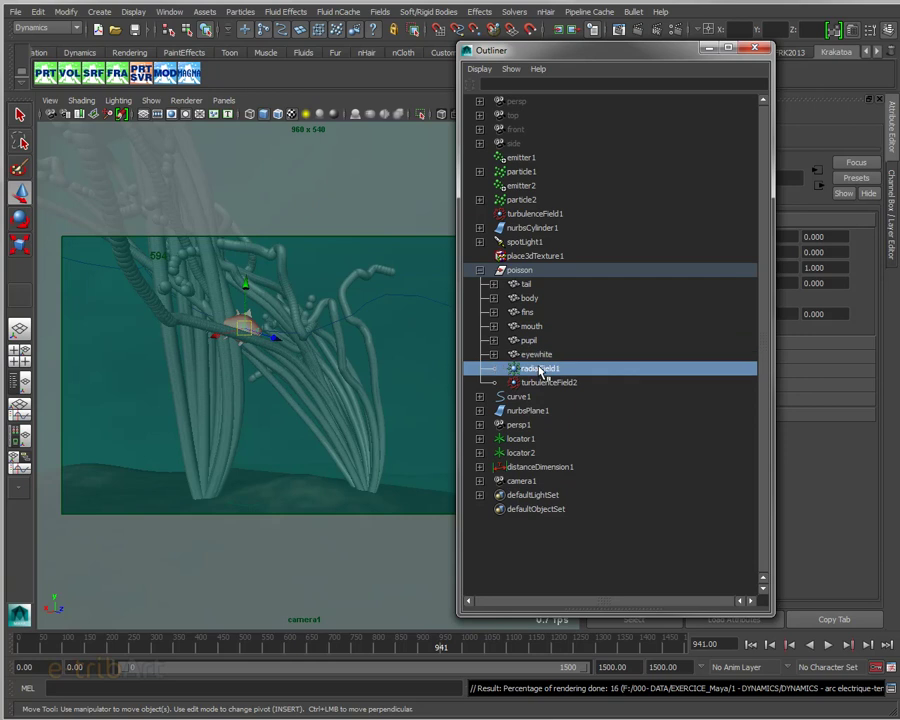
left_click(543, 383)
left_click(535, 369)
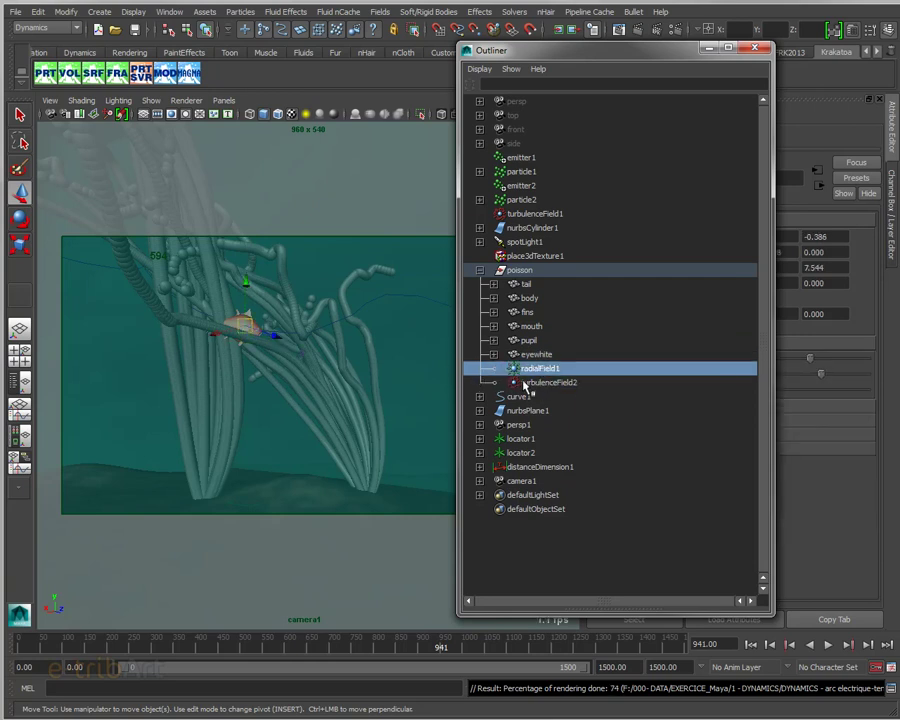
left_click(535, 385)
left_click(537, 369)
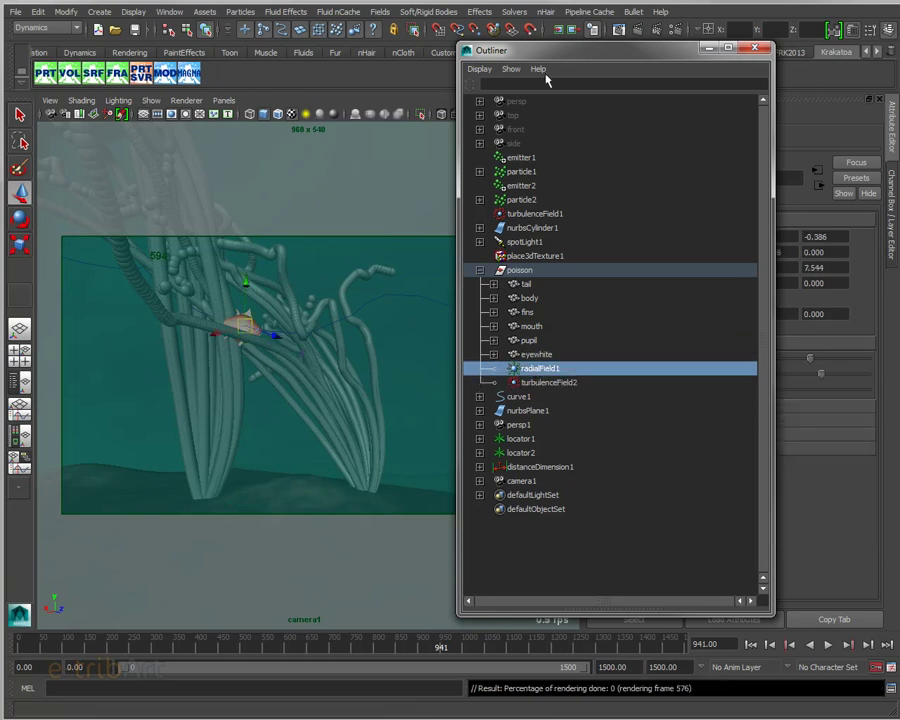
left_click_drag(525, 52, 899, 78)
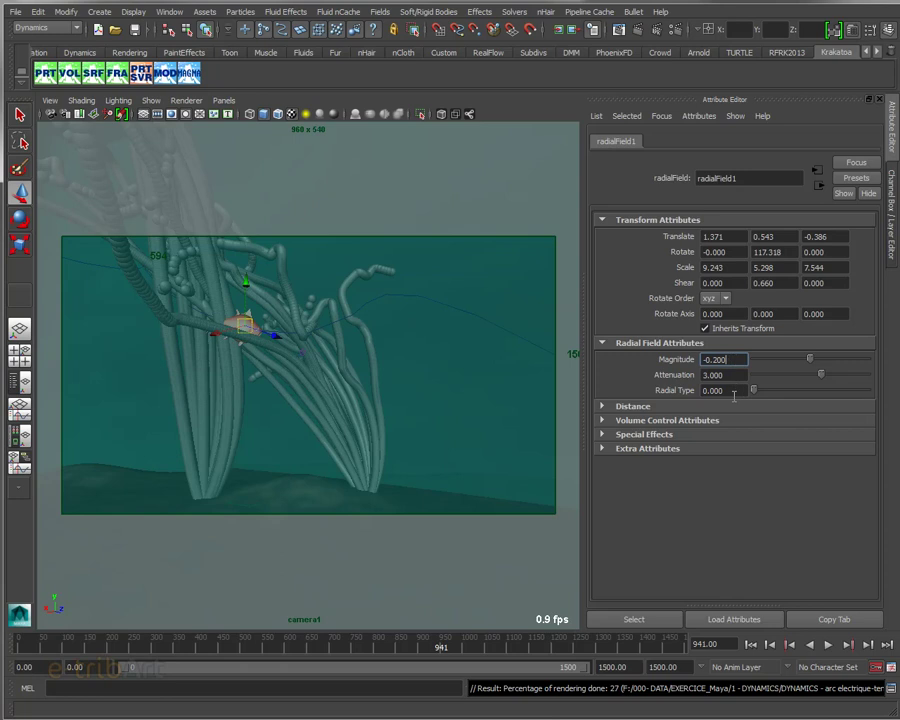
- Expand radialField1's Distance settings and check Magnitude -0.200, Attenuation and Max Distance 30.000
left_click(658, 408)
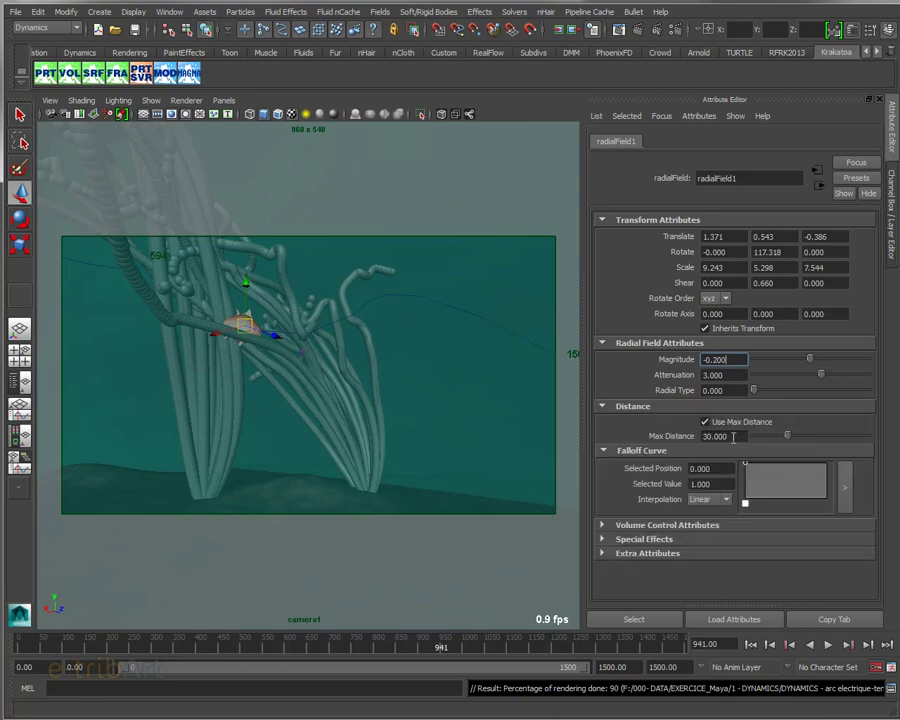
left_click(737, 375)
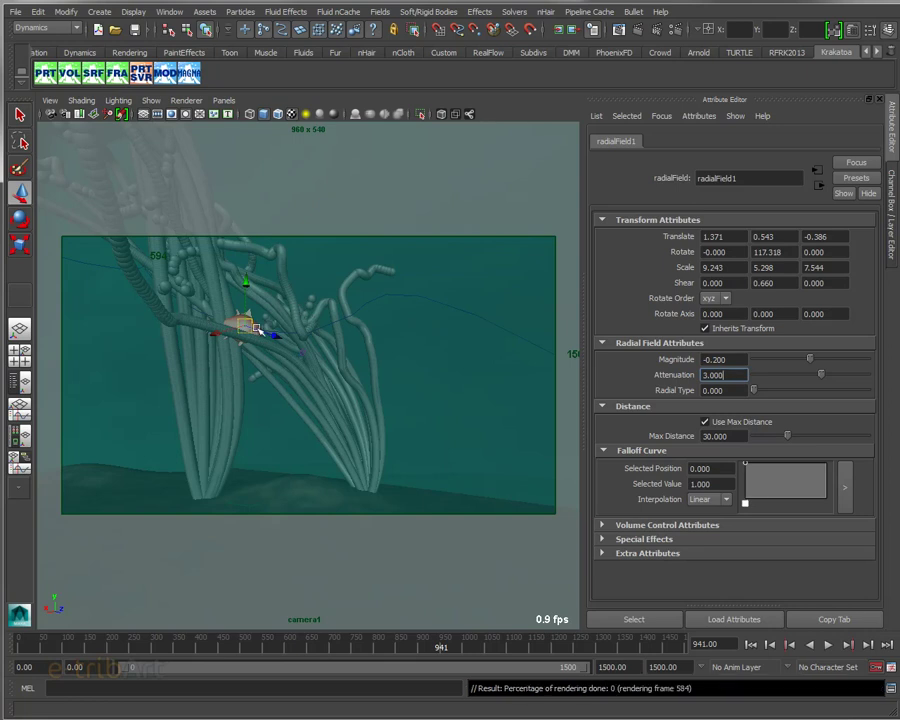
left_click_drag(731, 437, 672, 436)
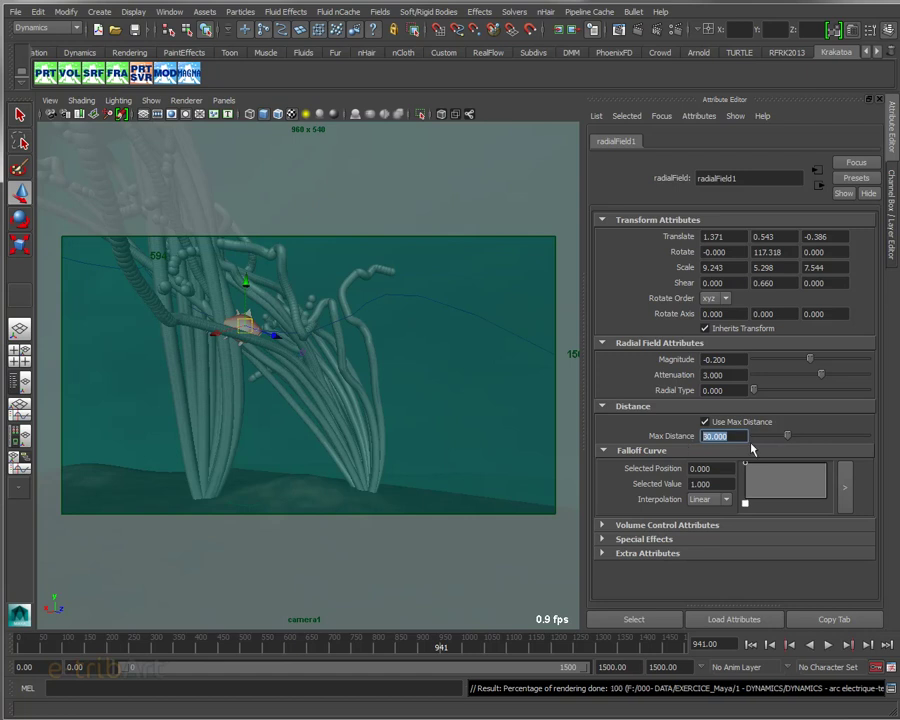
left_click(734, 375)
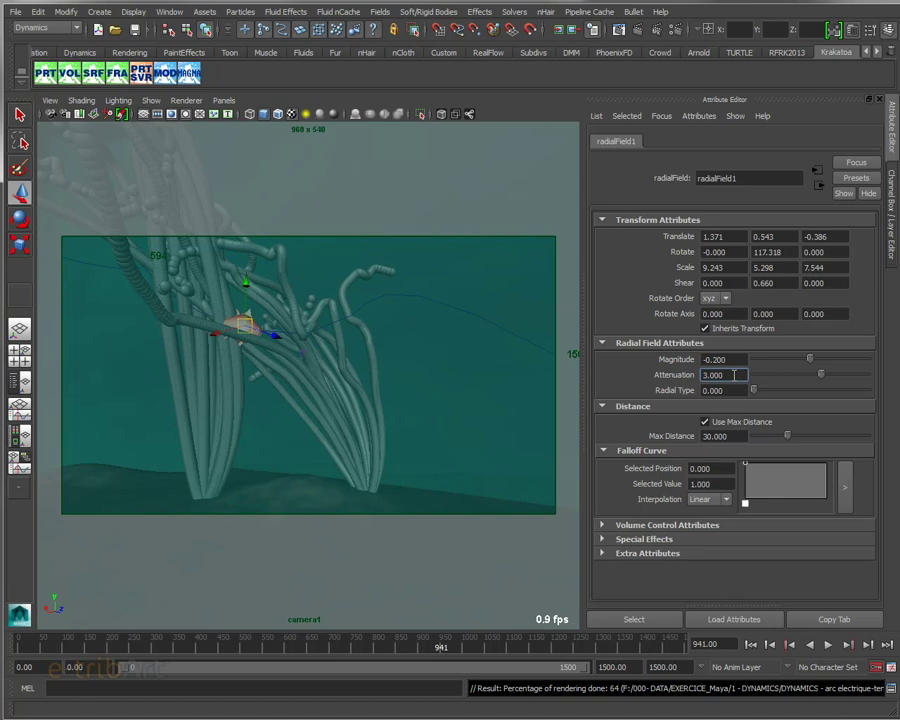
left_click(741, 437)
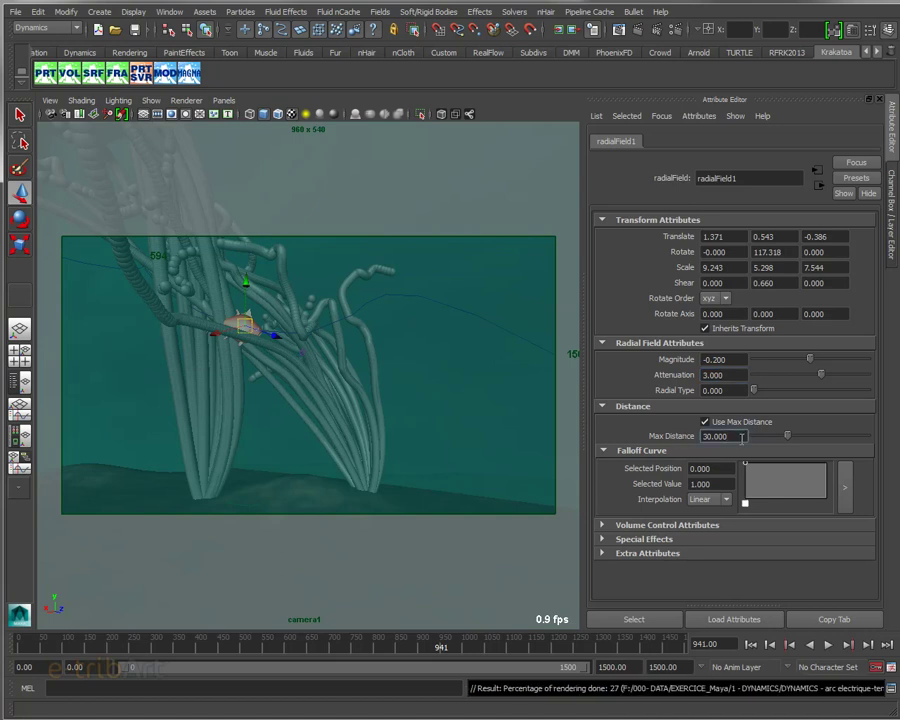
left_click(741, 359)
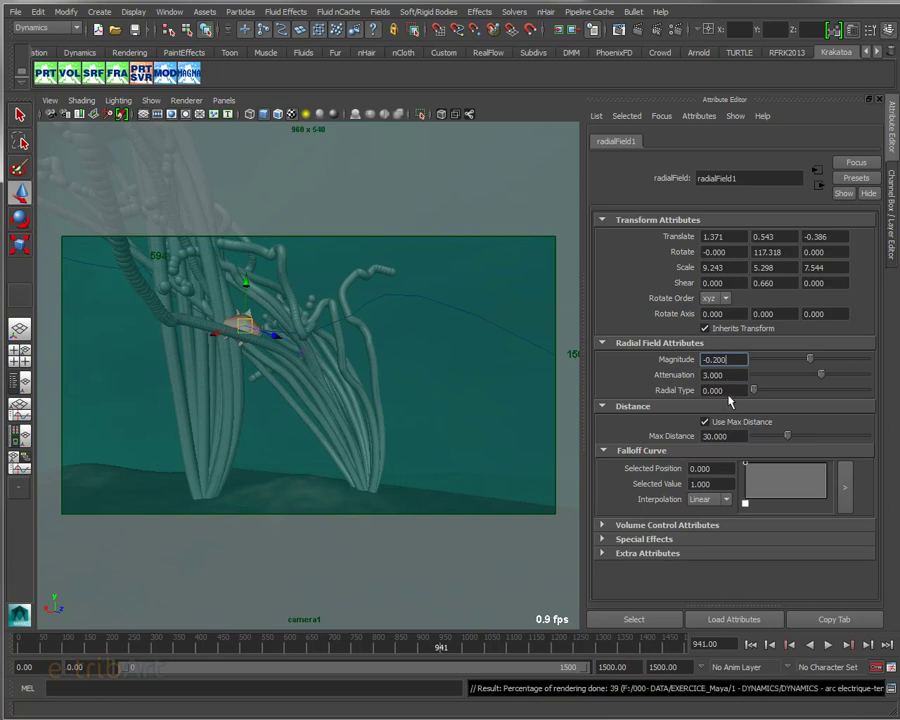
- Replay the simulation from the first frame, stop at frame 1336, and commit Magnitude -0.200
left_click(752, 646)
left_click(828, 645)
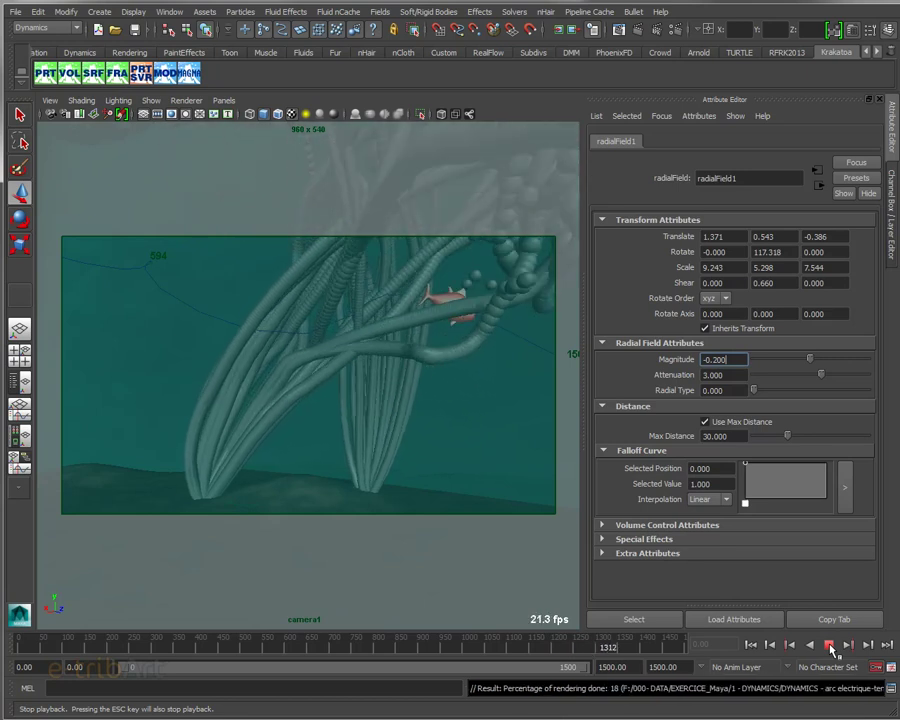
left_click(829, 646)
key("Return")
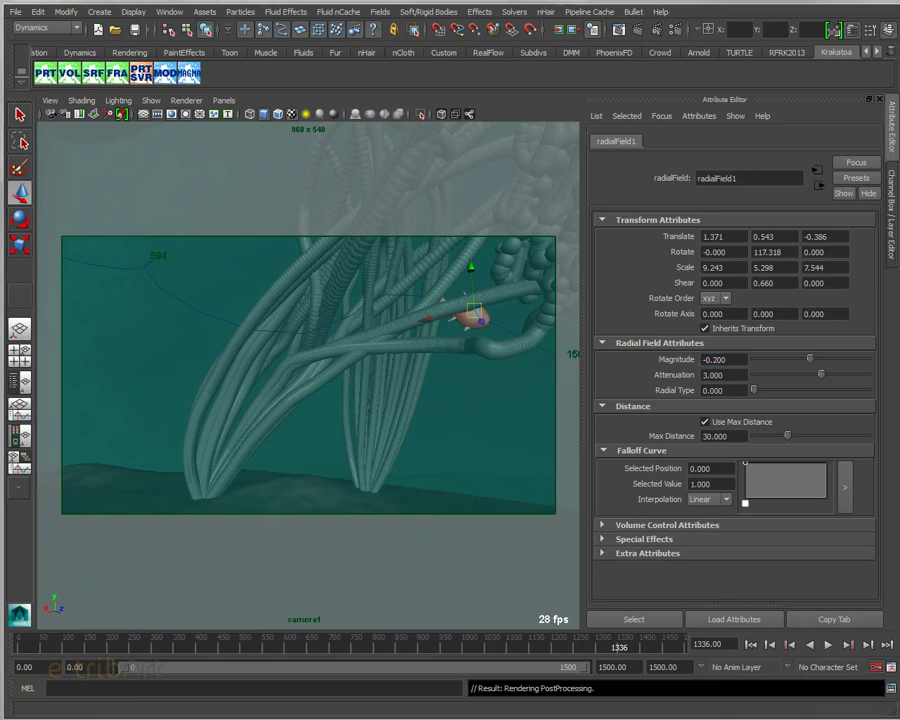
- Select the seaweed and view tentacules04_blinn1's noise1, ramp2 and noise4 network in Hypershade
left_click(300, 380)
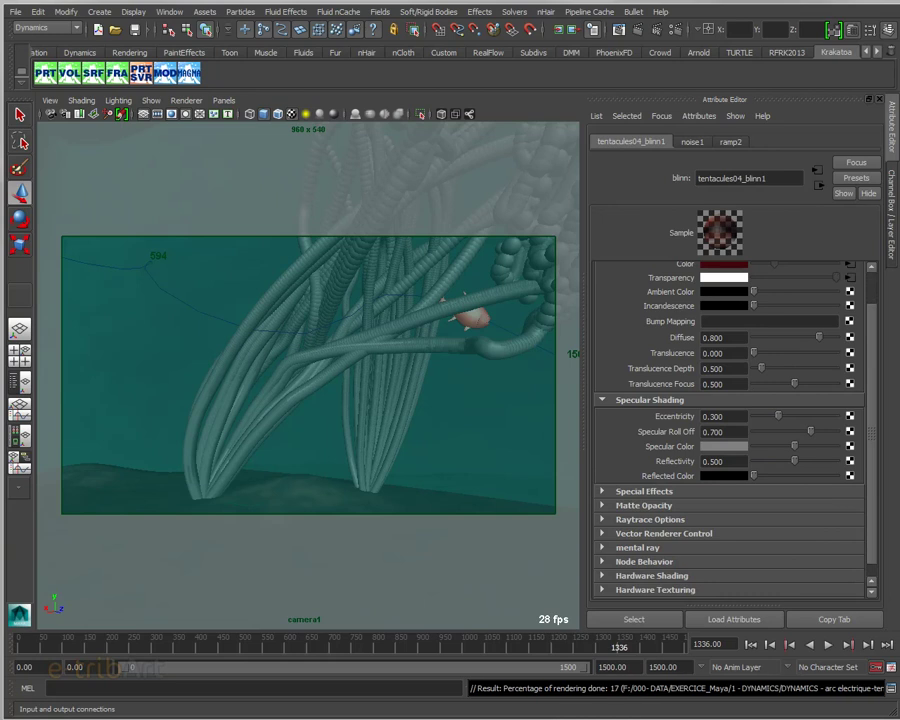
left_click(287, 38)
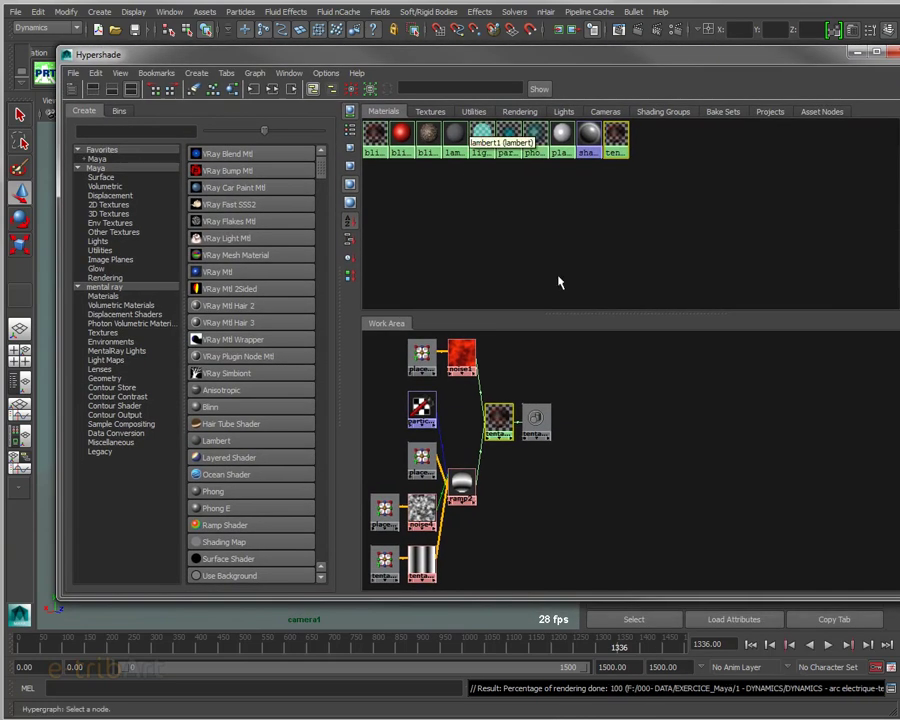
mouse_move(576, 330)
middle_mouse_down("alt")
mouse_move(734, 466)
mouse_move(610, 397)
middle_mouse_up("alt")
scroll(701, 437, "up", 3)
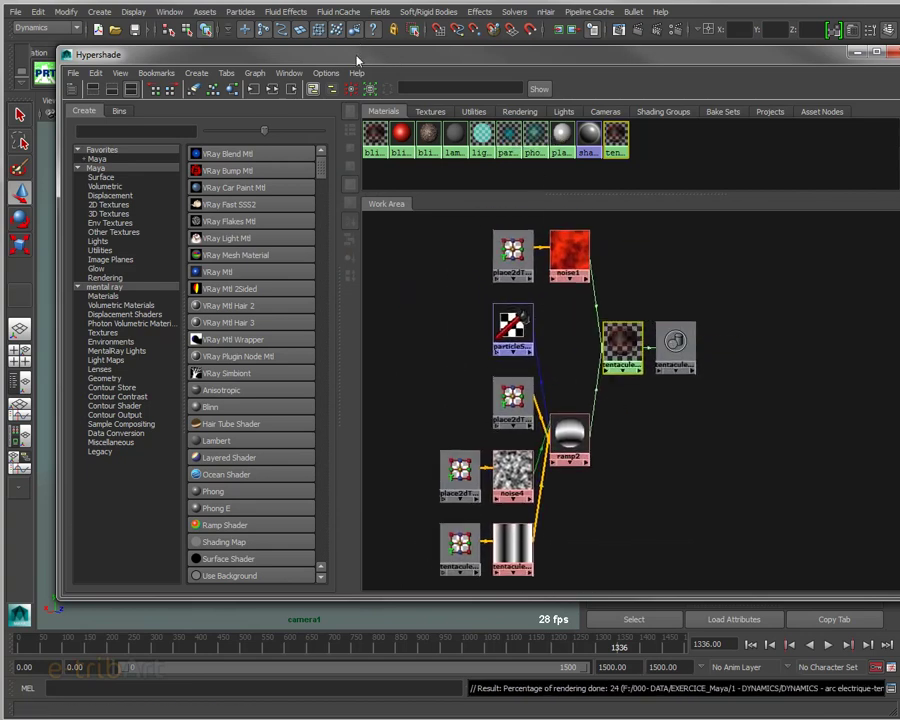
left_click_drag(410, 55, 899, 90)
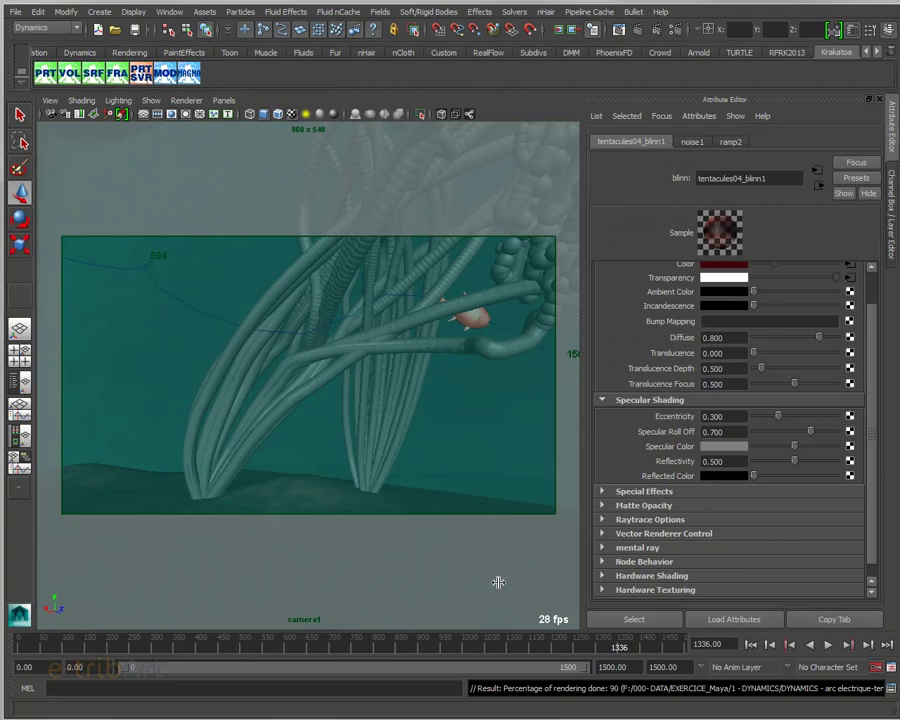